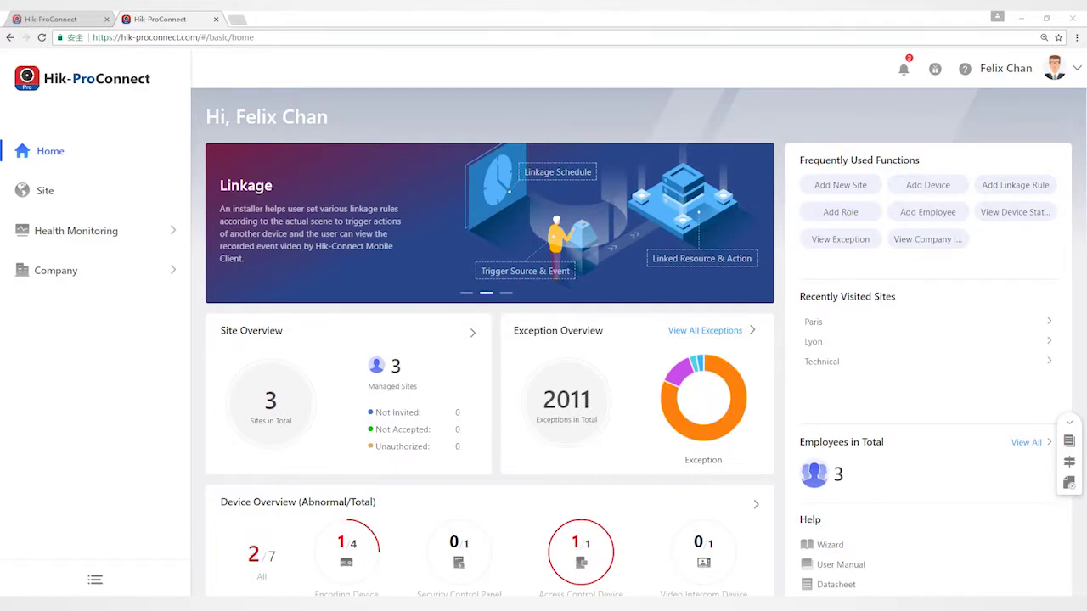
Step: Open the exception settings of the Paris site
{"action": "left_click", "coordinate": [63, 193]}
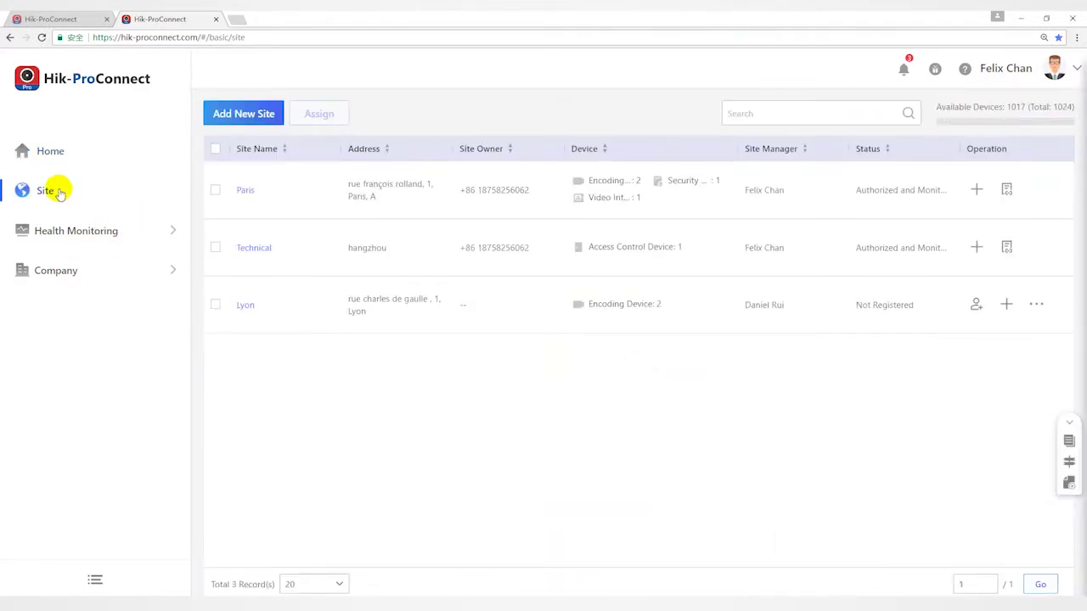
{"action": "left_click", "coordinate": [248, 190]}
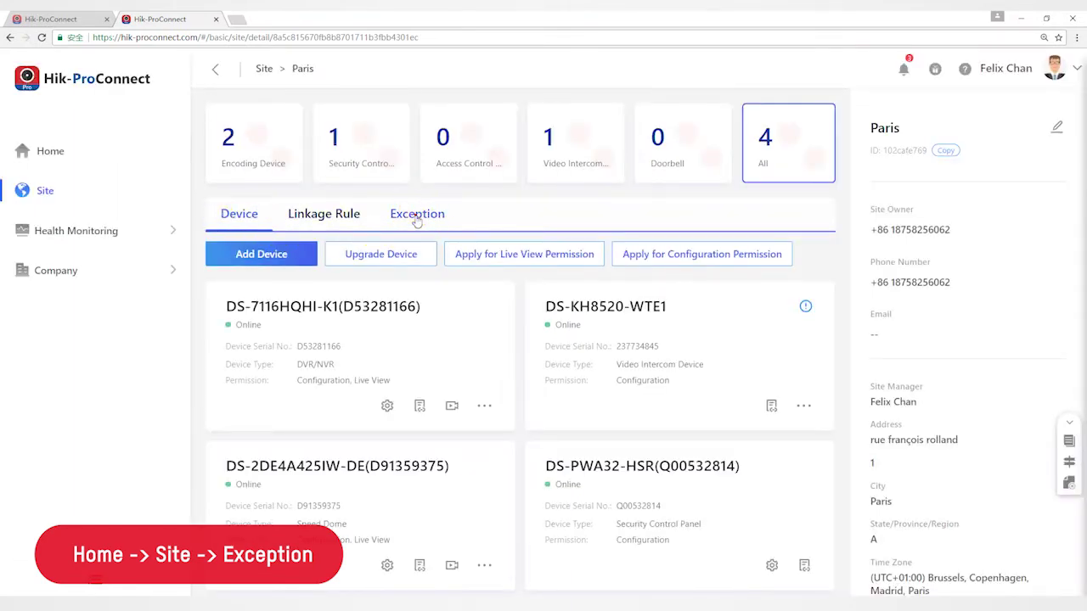
{"action": "left_click", "coordinate": [417, 217]}
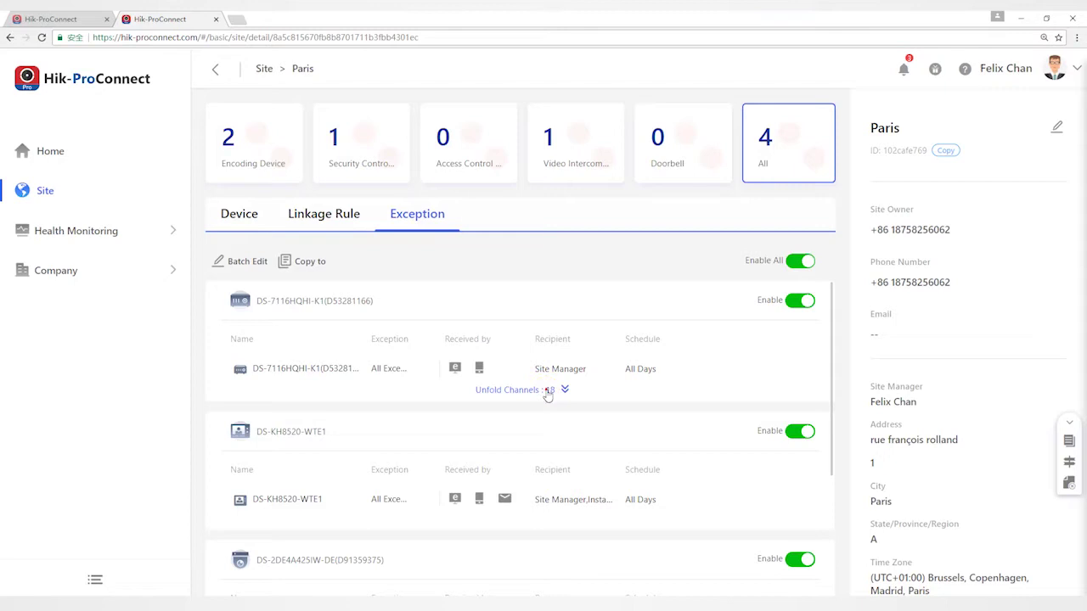
Step: Unfold the channels of the DS-7116HQHI-K1 and look through their exception entries
{"action": "left_click", "coordinate": [548, 391]}
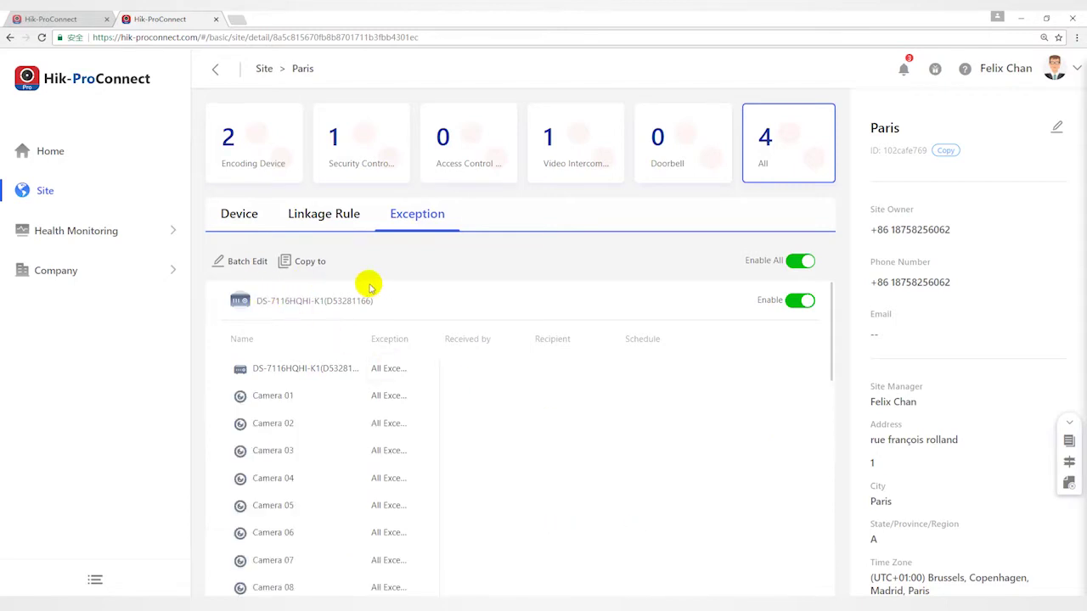
{"action": "scroll", "coordinate": [433, 416], "scroll_direction": "down", "scroll_amount": 1}
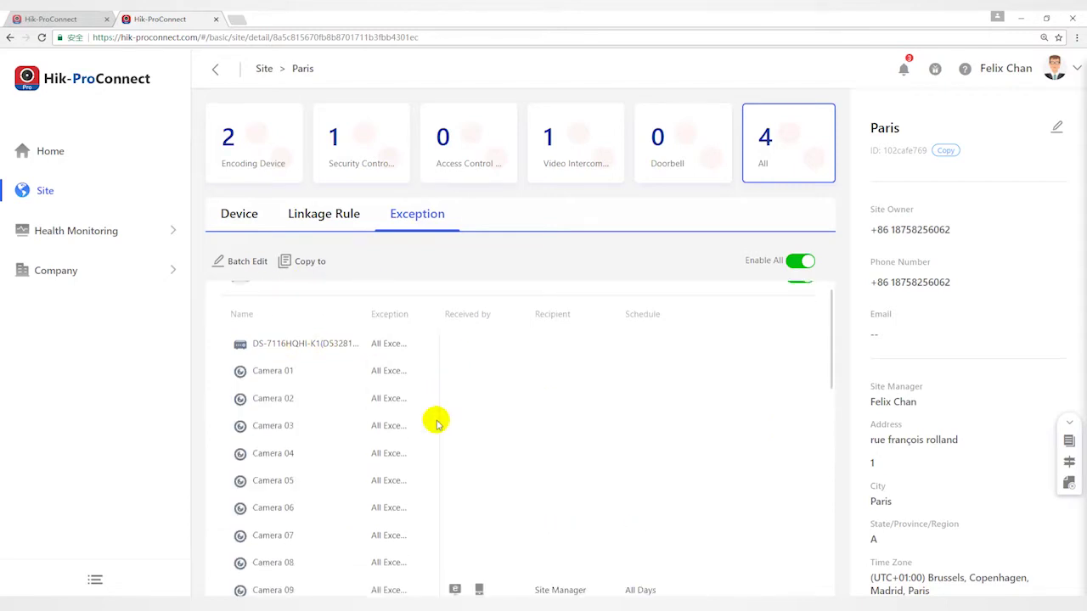
{"action": "scroll", "coordinate": [436, 420], "scroll_direction": "down", "scroll_amount": 3}
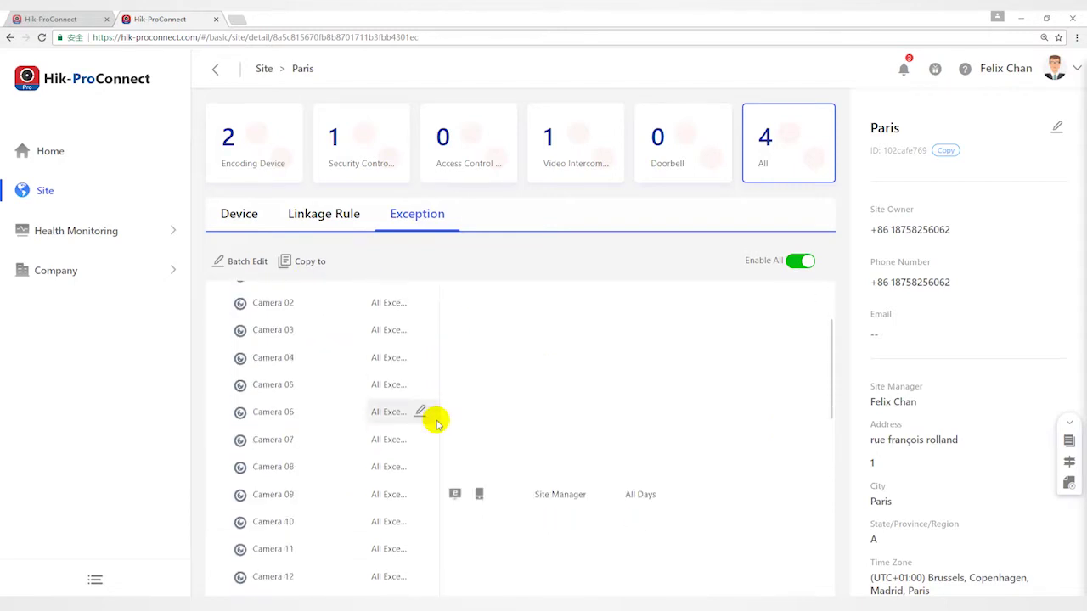
Step: Check in the Paris site's device list which permissions are granted for the DS-7116HQHI-K1
{"action": "left_click", "coordinate": [235, 219]}
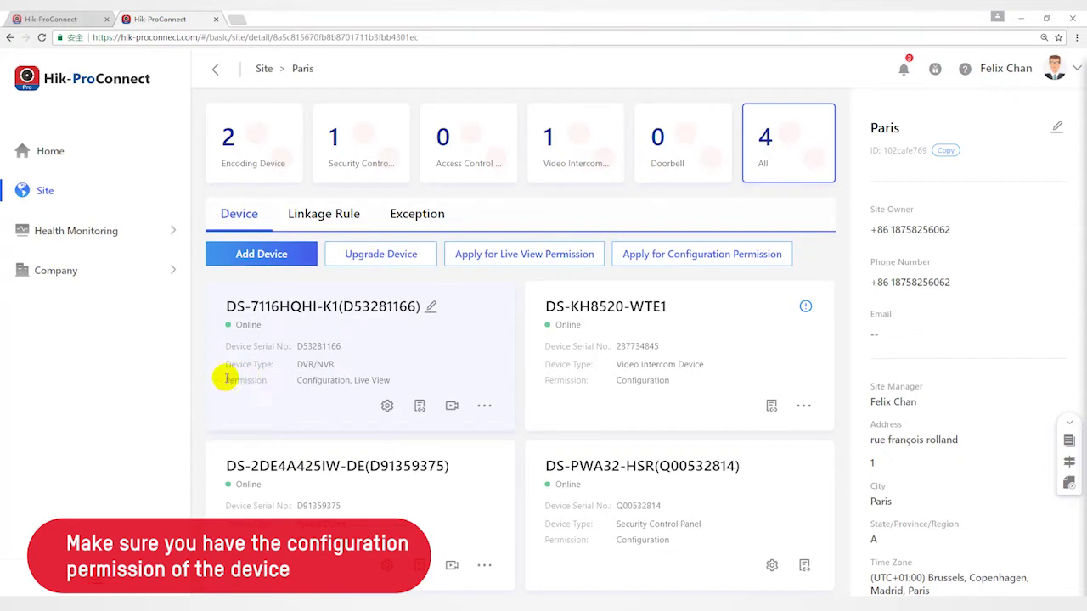
{"action": "left_click_drag", "start_coordinate": [227, 379], "coordinate": [348, 379]}
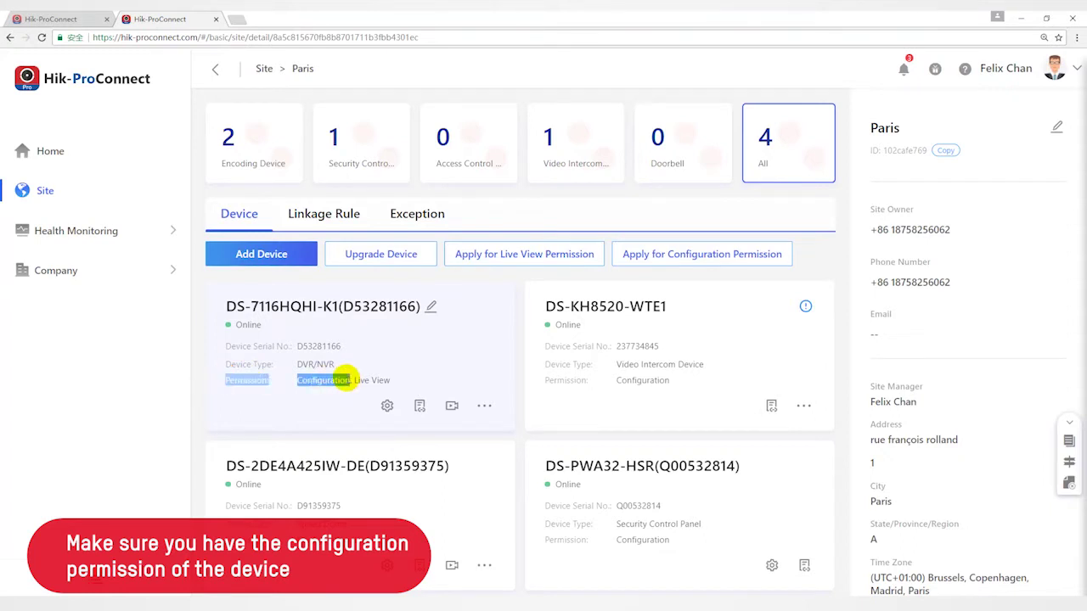
{"action": "left_click", "coordinate": [350, 379]}
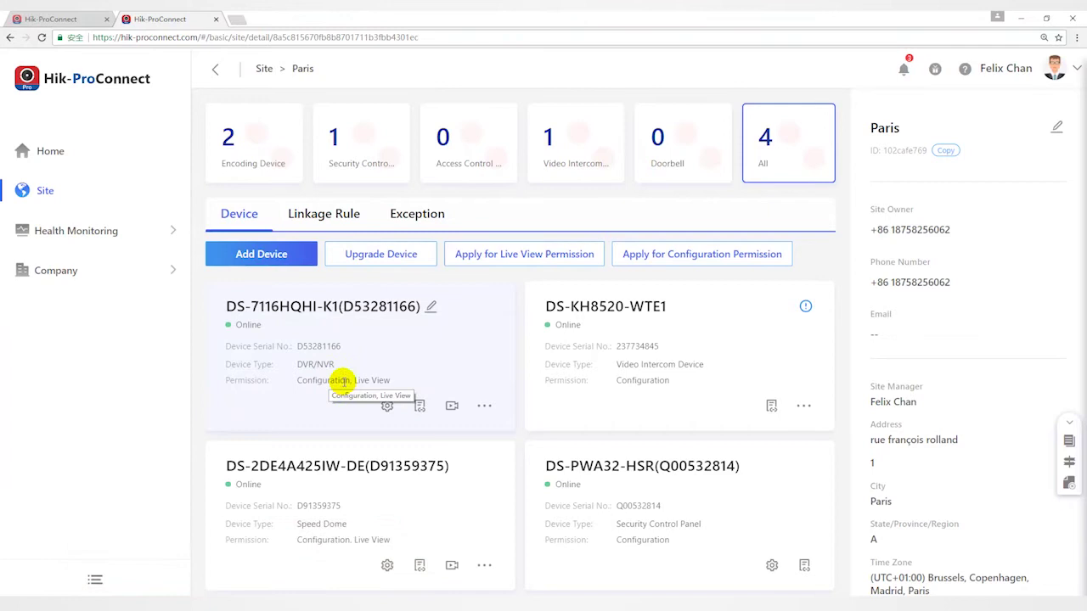
Step: Enable the notification schedule in the DS-7116HQHI-K1's notification settings and select Monday, Tuesday, Wednesday and Thursday
{"action": "left_click", "coordinate": [488, 409]}
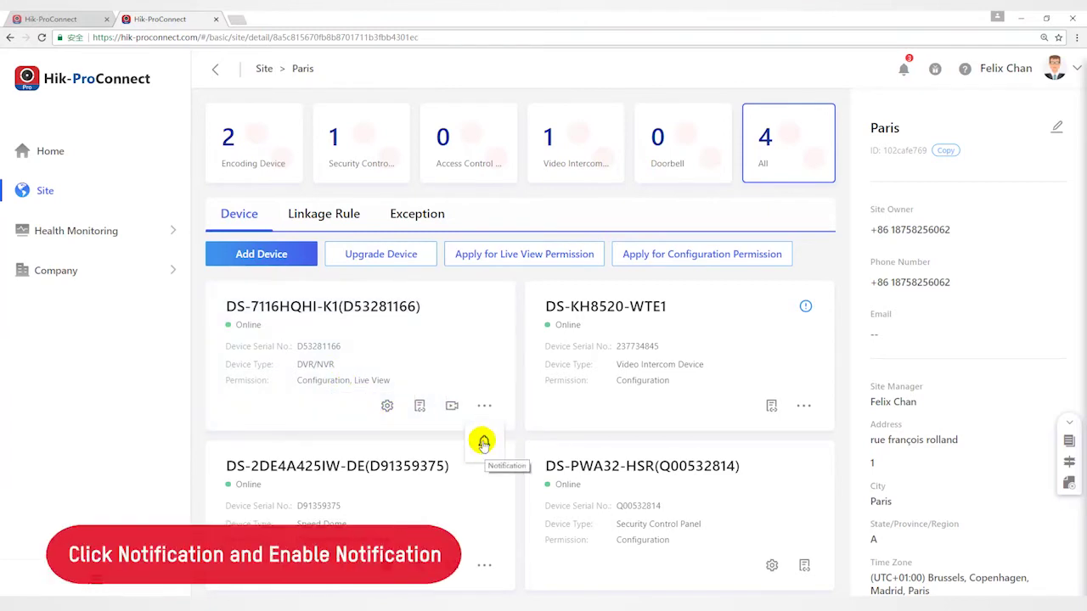
{"action": "left_click", "coordinate": [486, 442]}
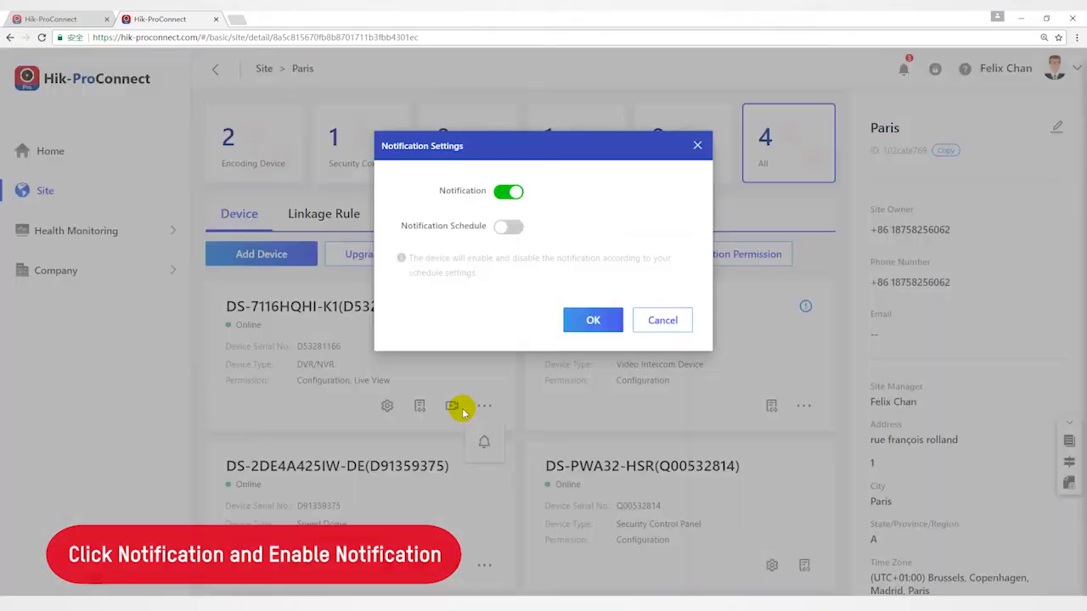
{"action": "left_click", "coordinate": [509, 227]}
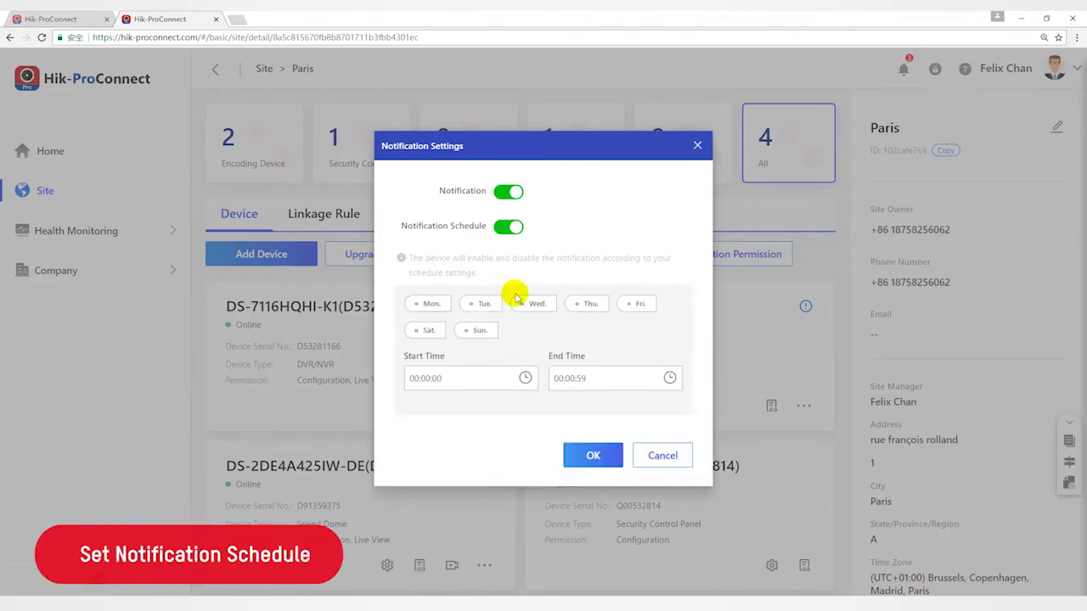
{"action": "left_click", "coordinate": [430, 304]}
{"action": "left_click", "coordinate": [483, 304]}
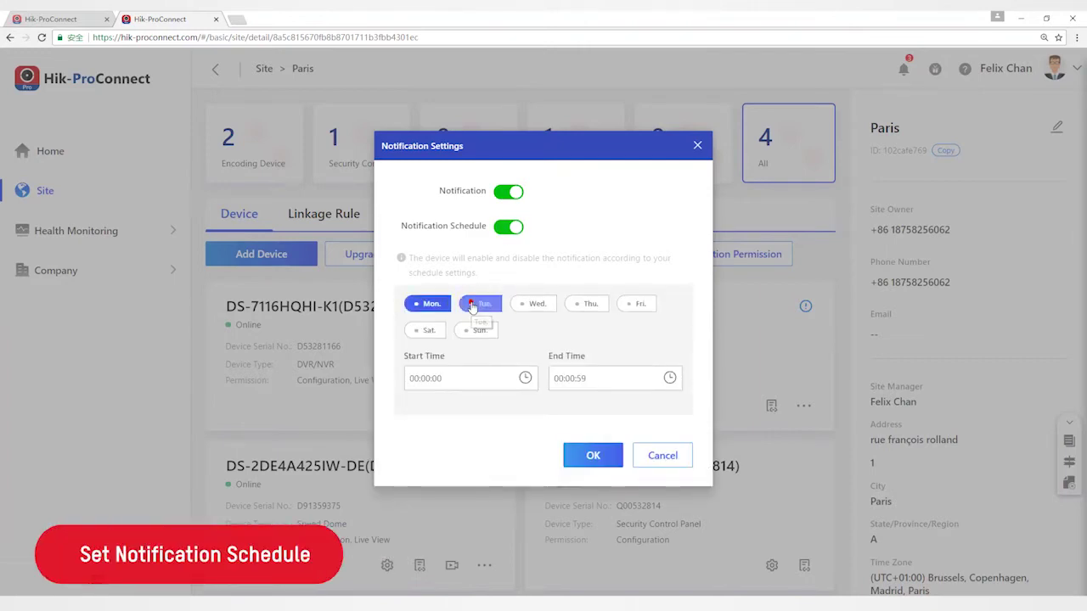
{"action": "left_click", "coordinate": [535, 303]}
{"action": "left_click", "coordinate": [591, 308]}
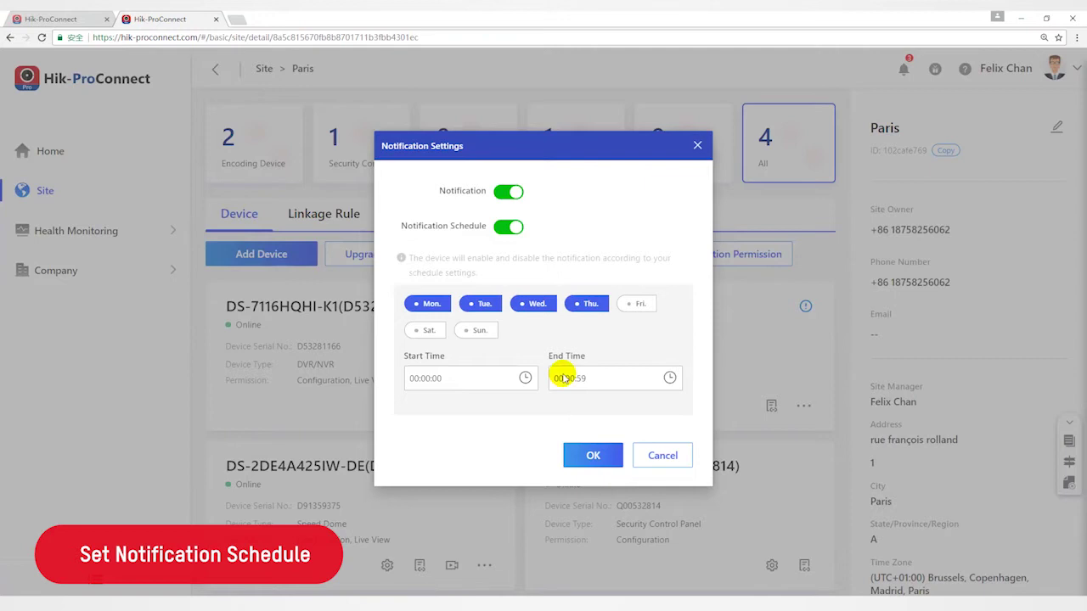
Step: Set the notification schedule's end time to 00:02:59 and save the notification settings
{"action": "left_click", "coordinate": [670, 378]}
{"action": "left_click", "coordinate": [638, 419]}
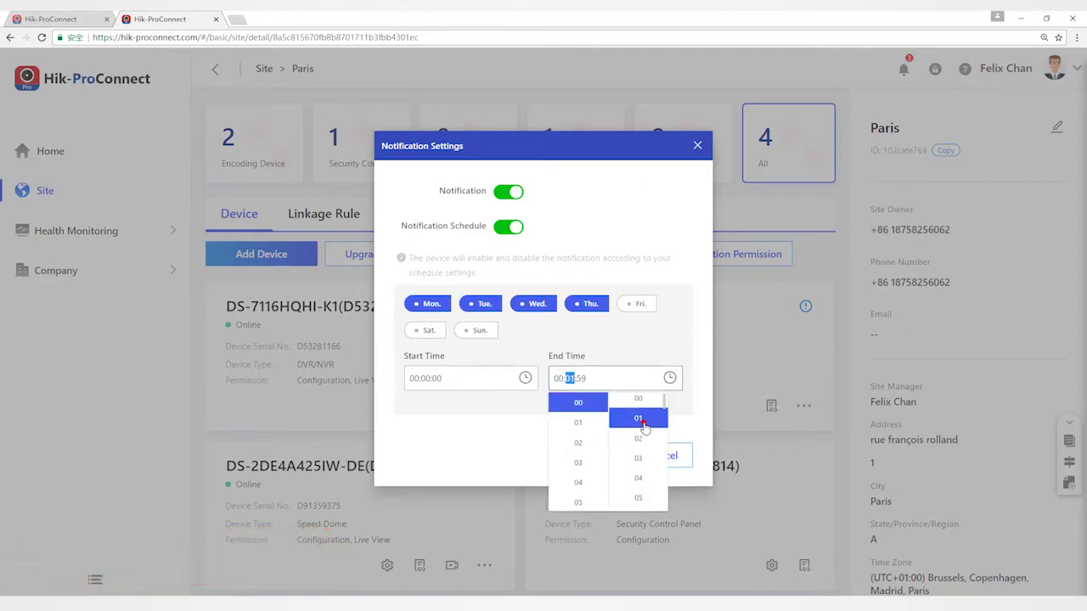
{"action": "left_click", "coordinate": [631, 424]}
{"action": "left_click", "coordinate": [682, 402]}
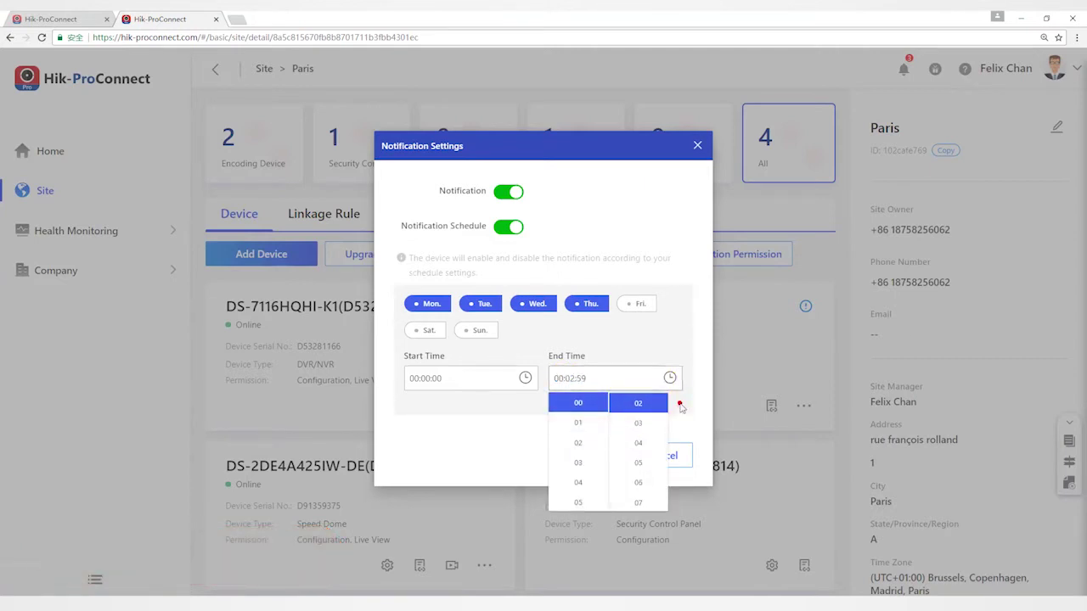
{"action": "left_click", "coordinate": [603, 455]}
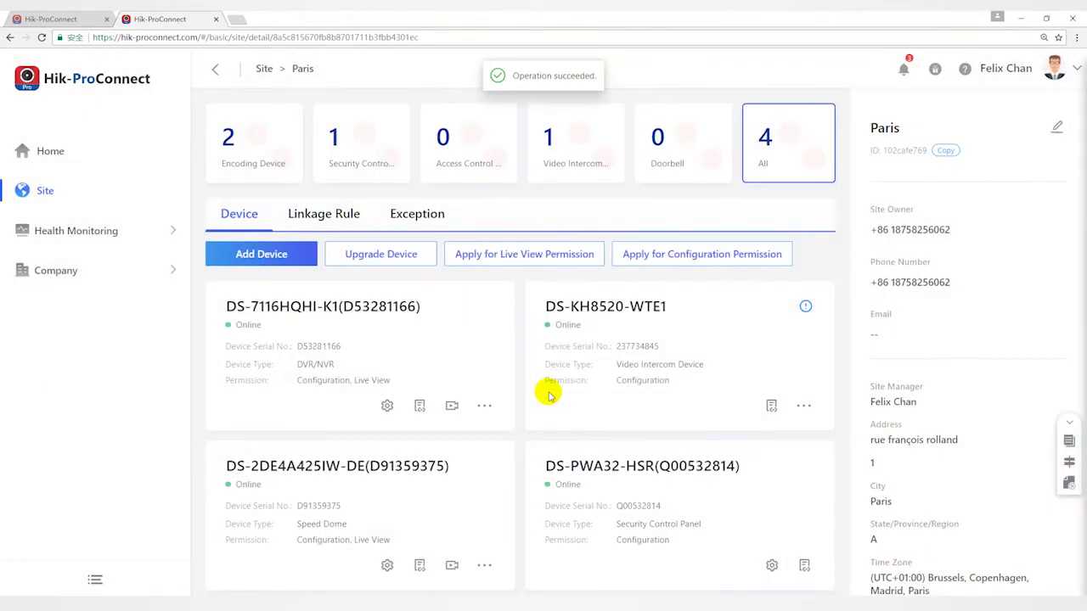
Step: Return to the Paris site's exception settings and review the DS-7116HQHI-K1's channel list
{"action": "left_click", "coordinate": [405, 219]}
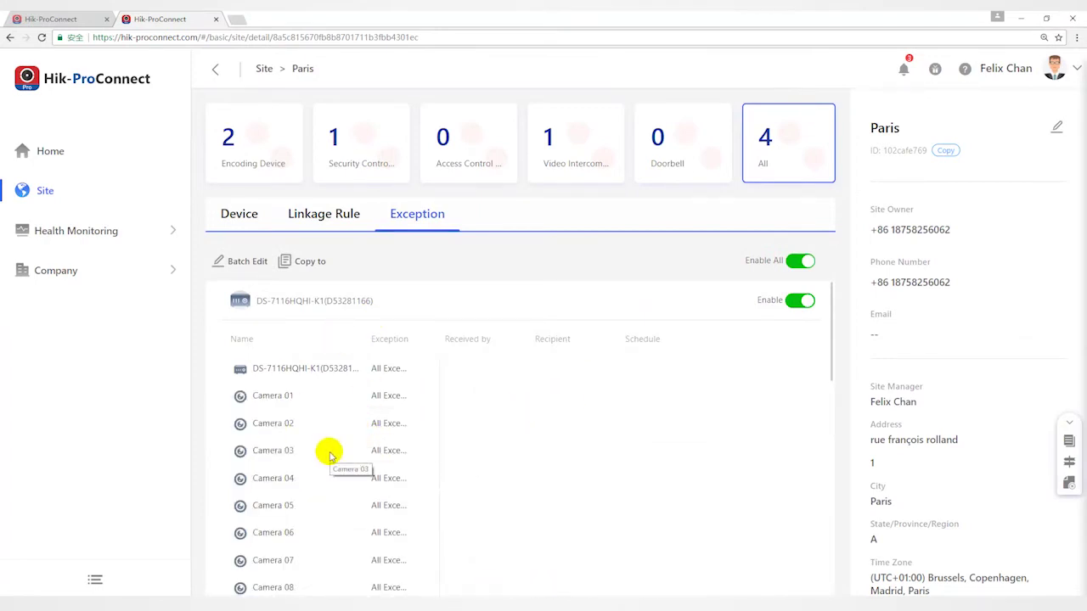
{"action": "scroll", "coordinate": [420, 374], "scroll_direction": "down", "scroll_amount": 1}
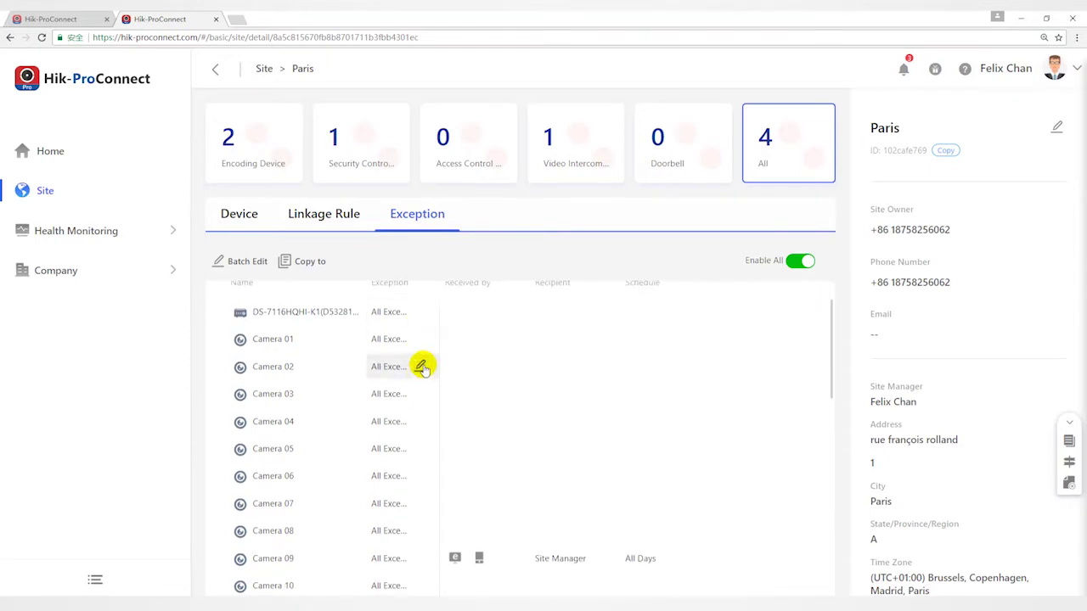
{"action": "scroll", "coordinate": [422, 377], "scroll_direction": "down", "scroll_amount": 2}
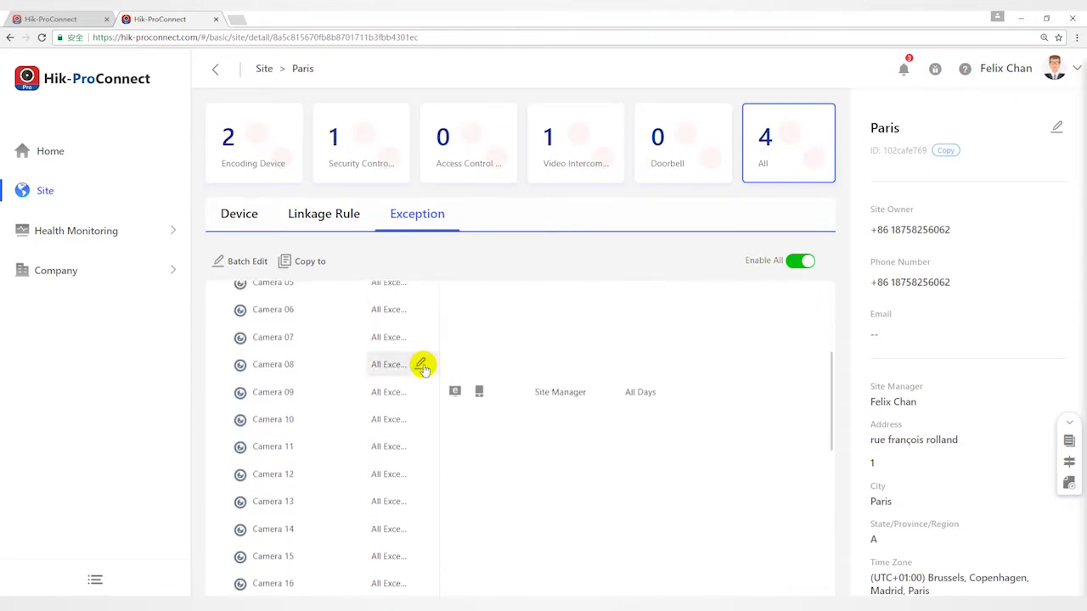
{"action": "scroll", "coordinate": [423, 367], "scroll_direction": "down", "scroll_amount": 2}
{"action": "scroll", "coordinate": [423, 367], "scroll_direction": "down", "scroll_amount": 2}
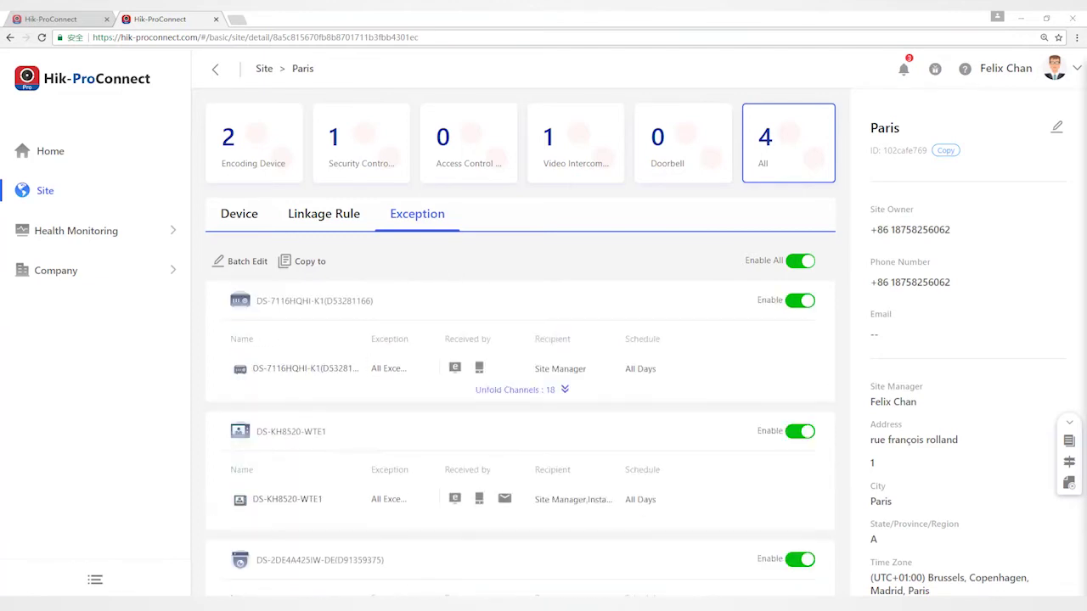
Step: Locate the DS-2DE4A425IW-DE dome in the exception rules and examine its device entry and exception types
{"action": "scroll", "coordinate": [429, 430], "scroll_direction": "down", "scroll_amount": 2}
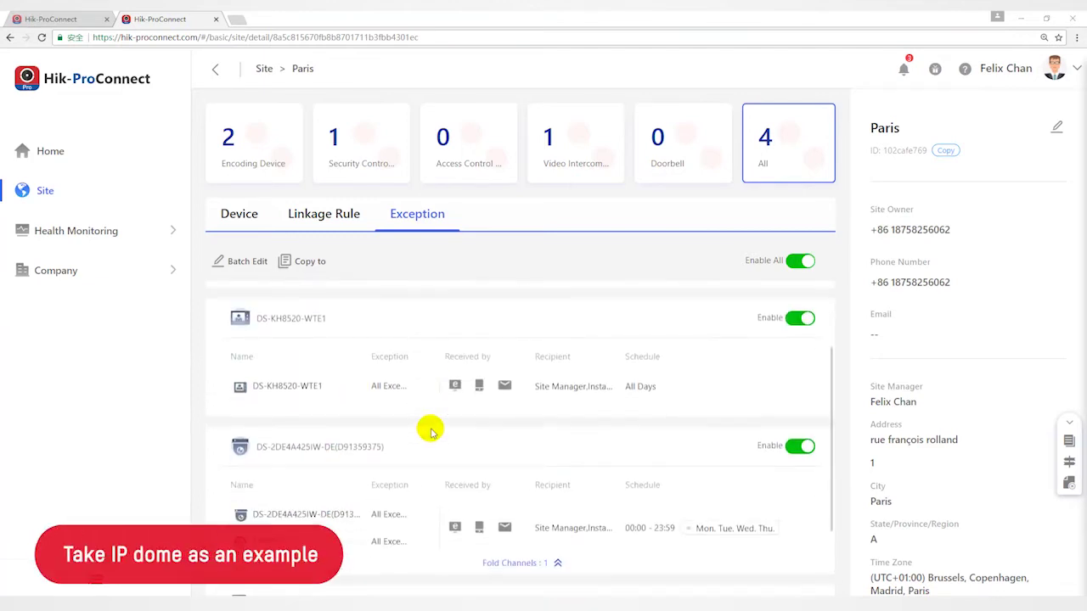
{"action": "scroll", "coordinate": [431, 436], "scroll_direction": "down", "scroll_amount": 1}
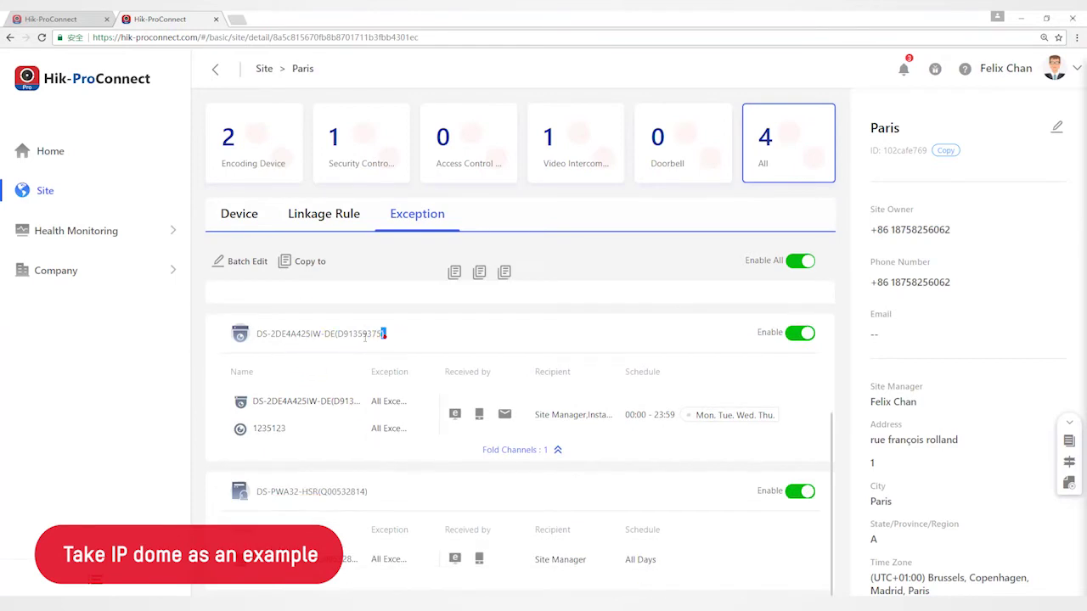
{"action": "left_click_drag", "start_coordinate": [386, 334], "coordinate": [255, 340]}
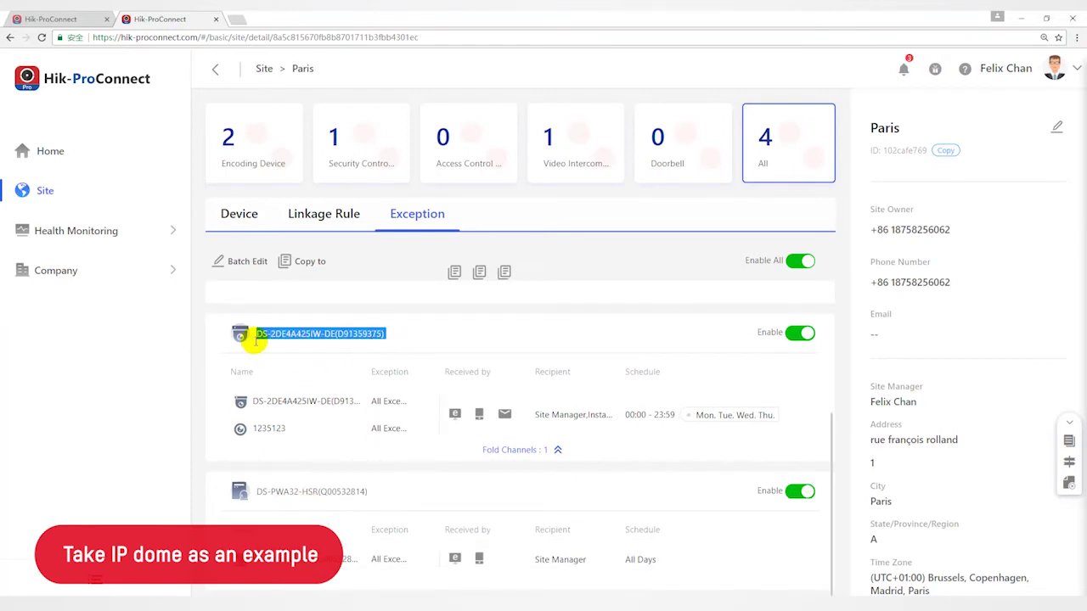
{"action": "left_click", "coordinate": [289, 415]}
{"action": "left_click_drag", "start_coordinate": [252, 399], "coordinate": [359, 403]}
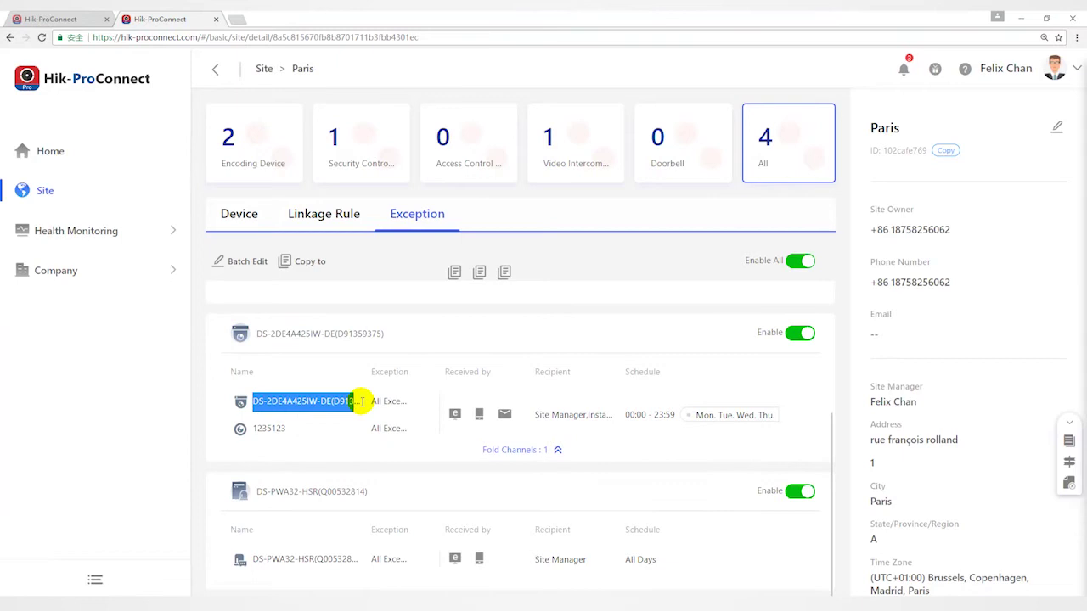
{"action": "left_click", "coordinate": [353, 413]}
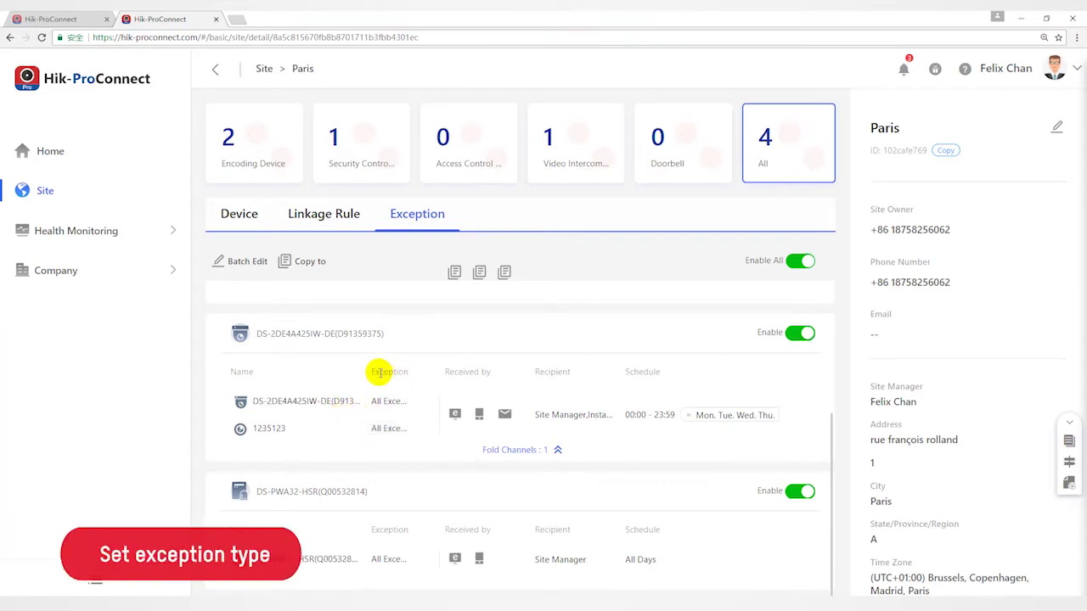
{"action": "left_click_drag", "start_coordinate": [367, 371], "coordinate": [408, 372]}
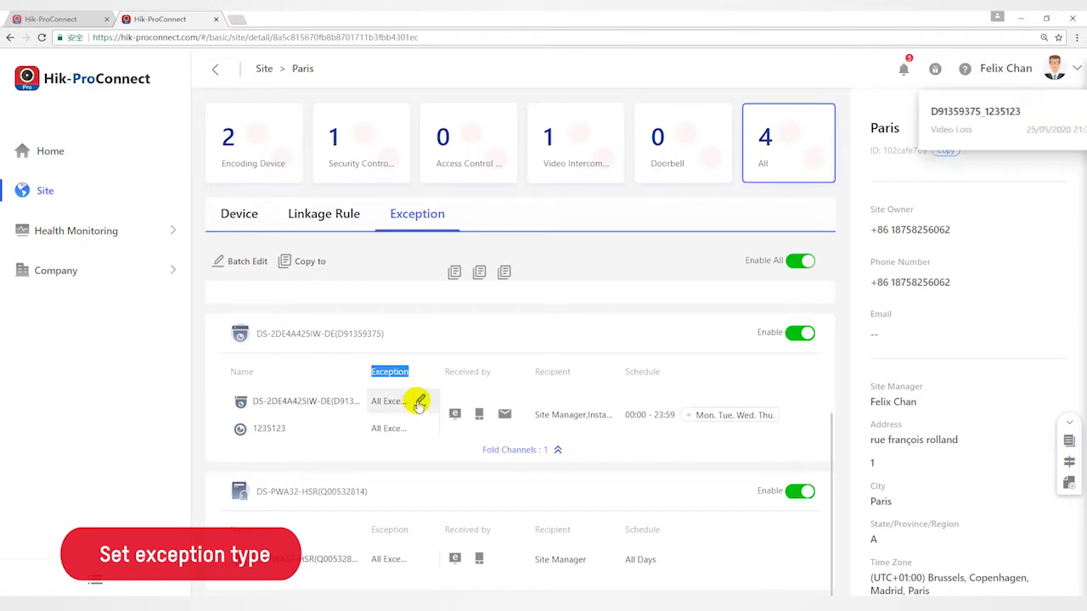
Step: Edit the DS-2DE4A425IW-DE device's exception types, setting the Offline duration to 25 min, and save
{"action": "left_click", "coordinate": [419, 401]}
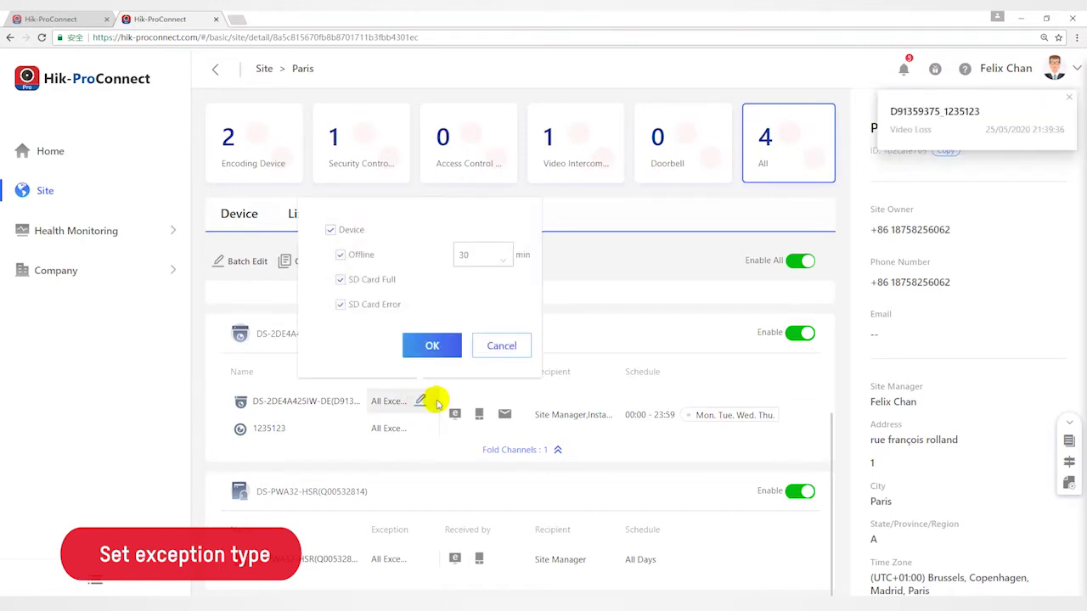
{"action": "left_click", "coordinate": [340, 255]}
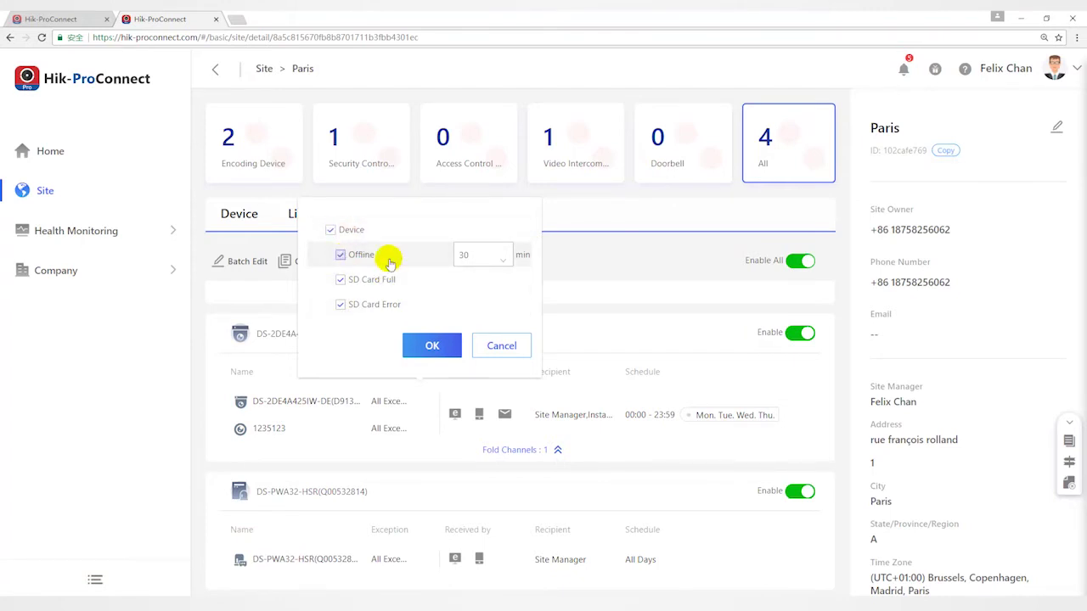
{"action": "left_click_drag", "start_coordinate": [476, 252], "coordinate": [449, 258]}
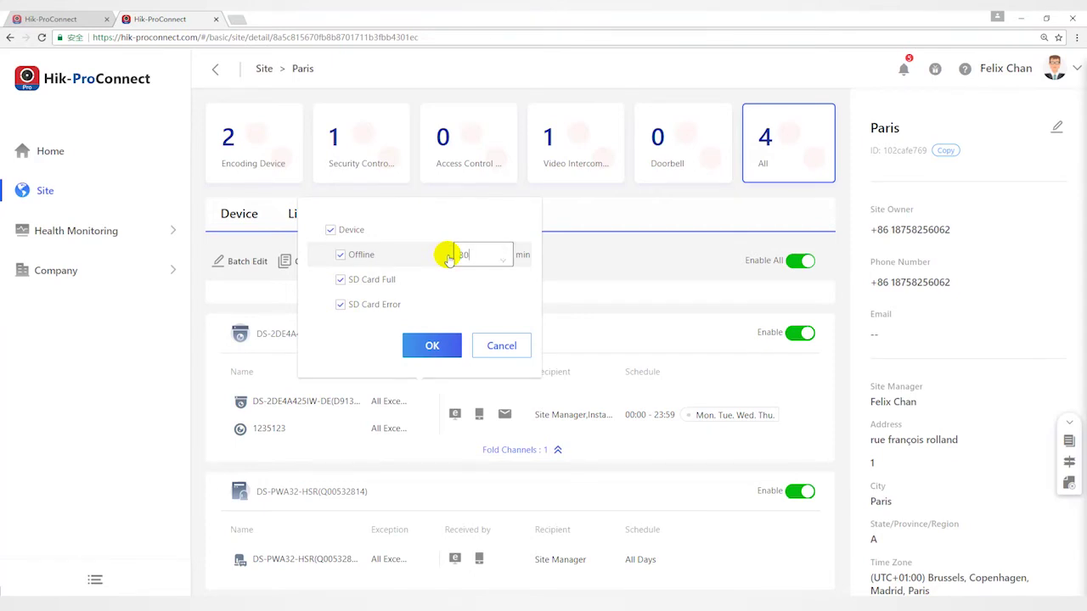
{"action": "mouse_move", "coordinate": [448, 259]}
{"action": "left_mouse_down"}
{"action": "mouse_move", "coordinate": [468, 272]}
{"action": "mouse_move", "coordinate": [484, 257]}
{"action": "mouse_move", "coordinate": [504, 265]}
{"action": "left_mouse_up"}
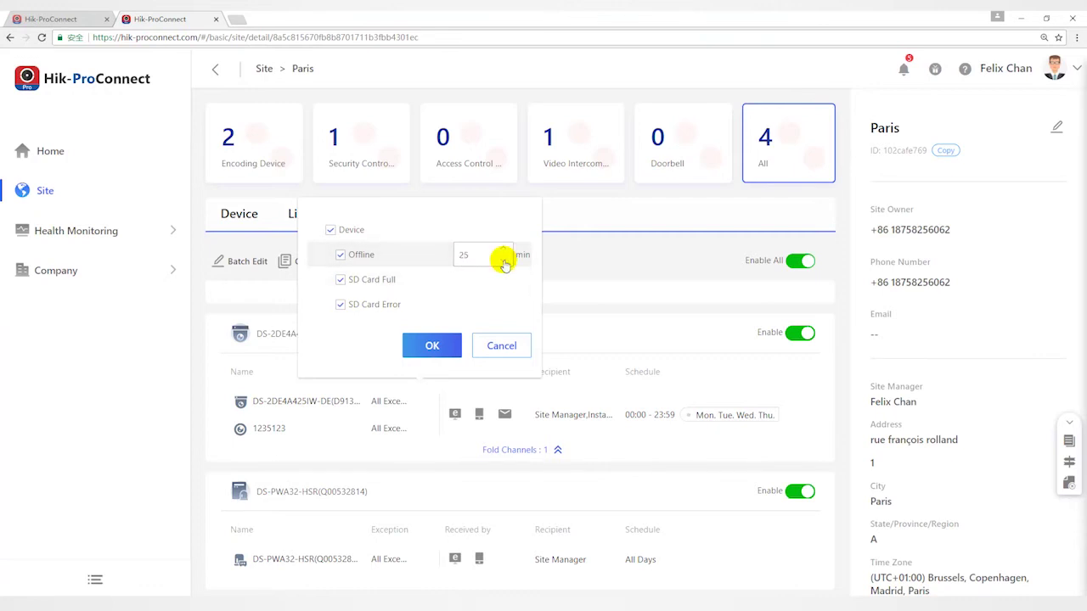
{"action": "left_click", "coordinate": [434, 344]}
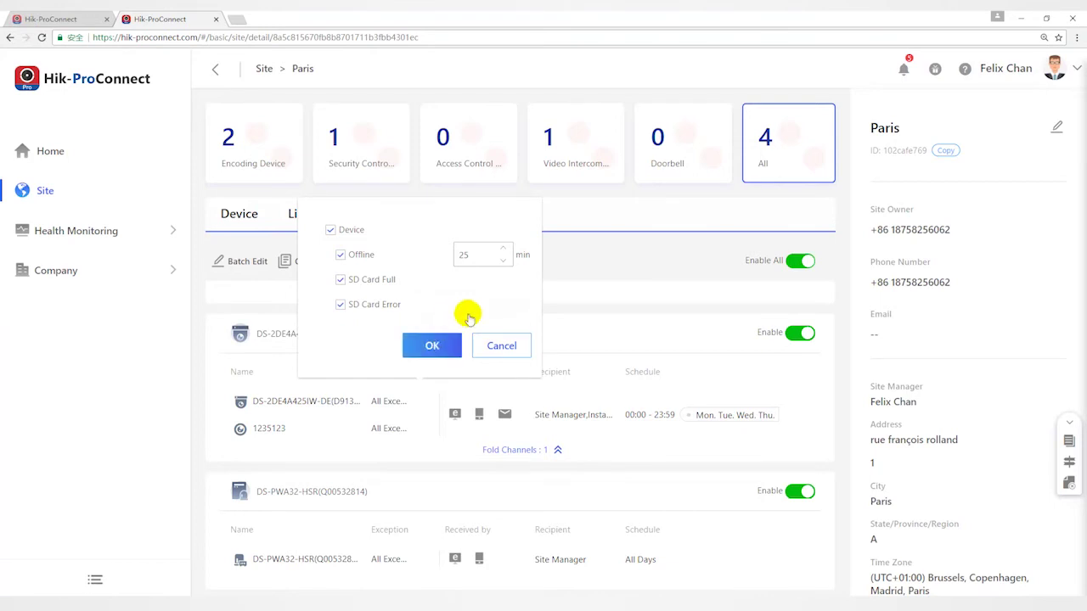
{"action": "left_click", "coordinate": [427, 346]}
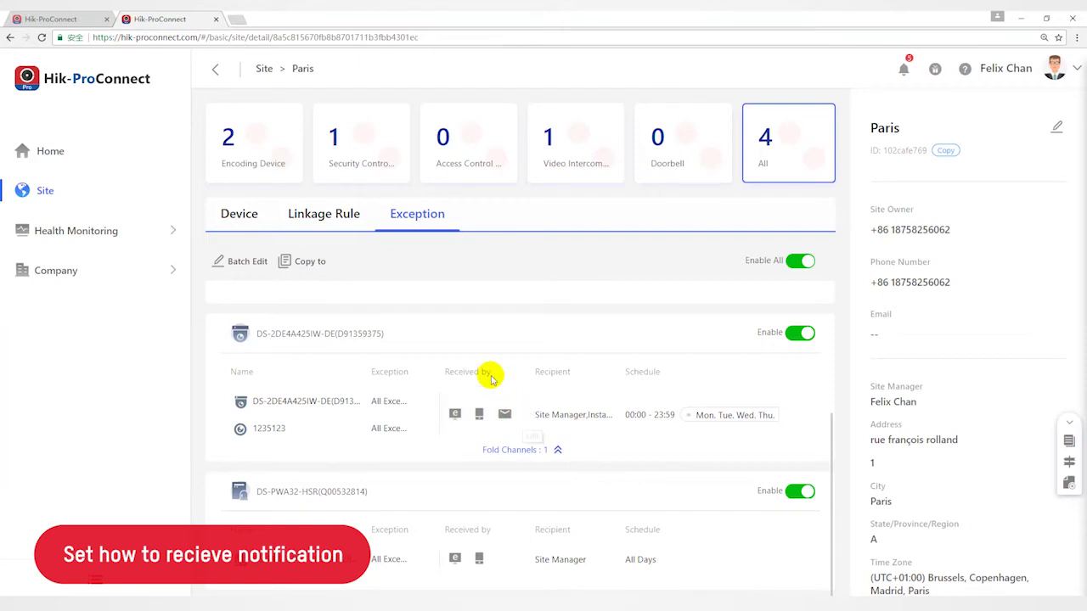
Step: Set the DS-2DE4A425IW-DE's exception notifications to be received by Portal, Mobile Client and Email, and save
{"action": "left_click_drag", "start_coordinate": [492, 373], "coordinate": [445, 374]}
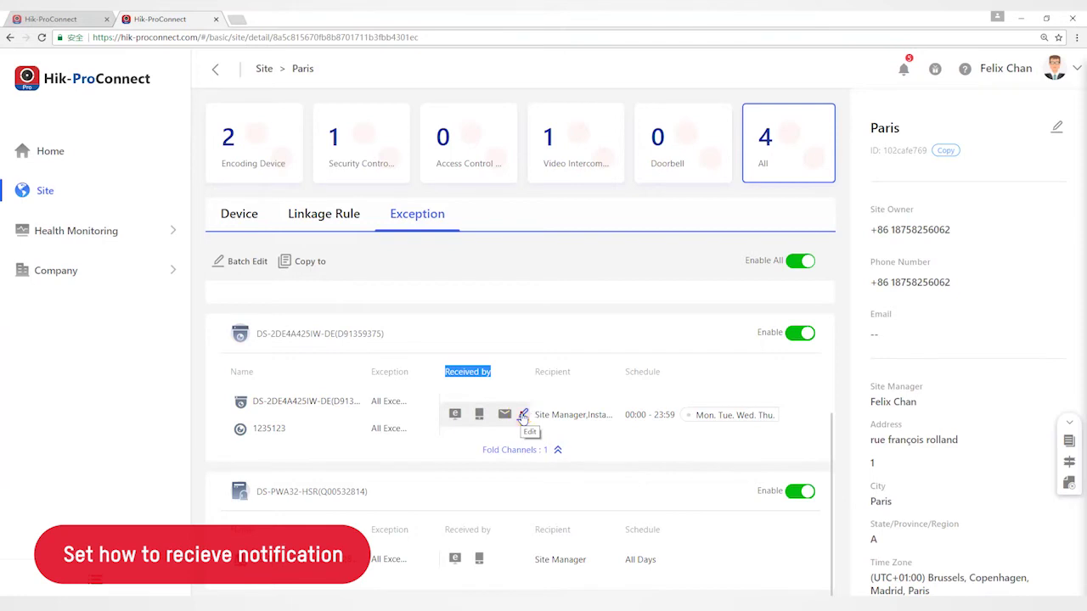
{"action": "left_click", "coordinate": [523, 416]}
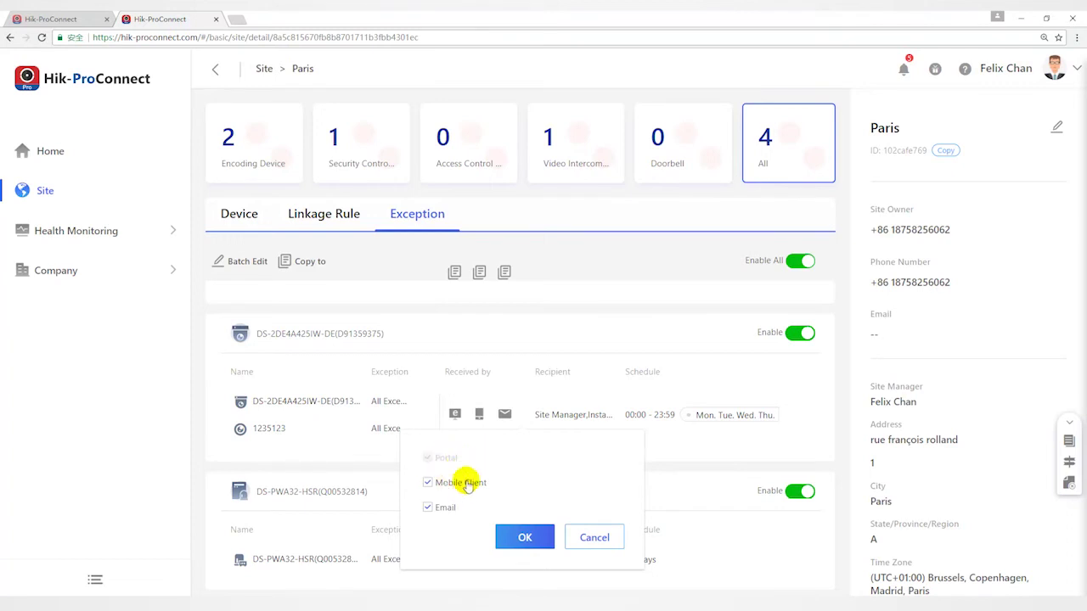
{"action": "left_click", "coordinate": [430, 484]}
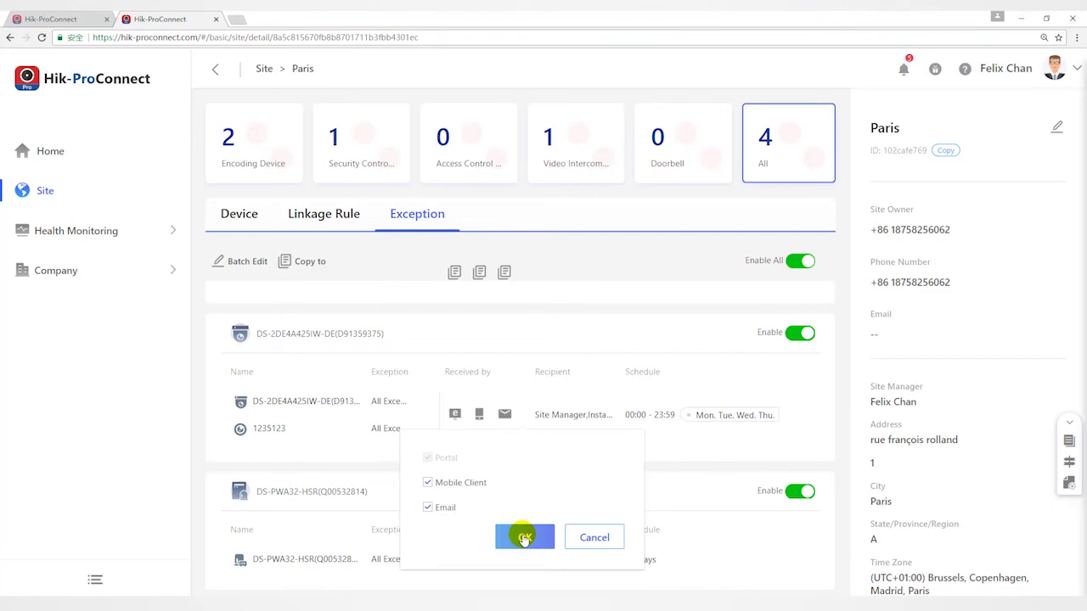
{"action": "left_click", "coordinate": [524, 537]}
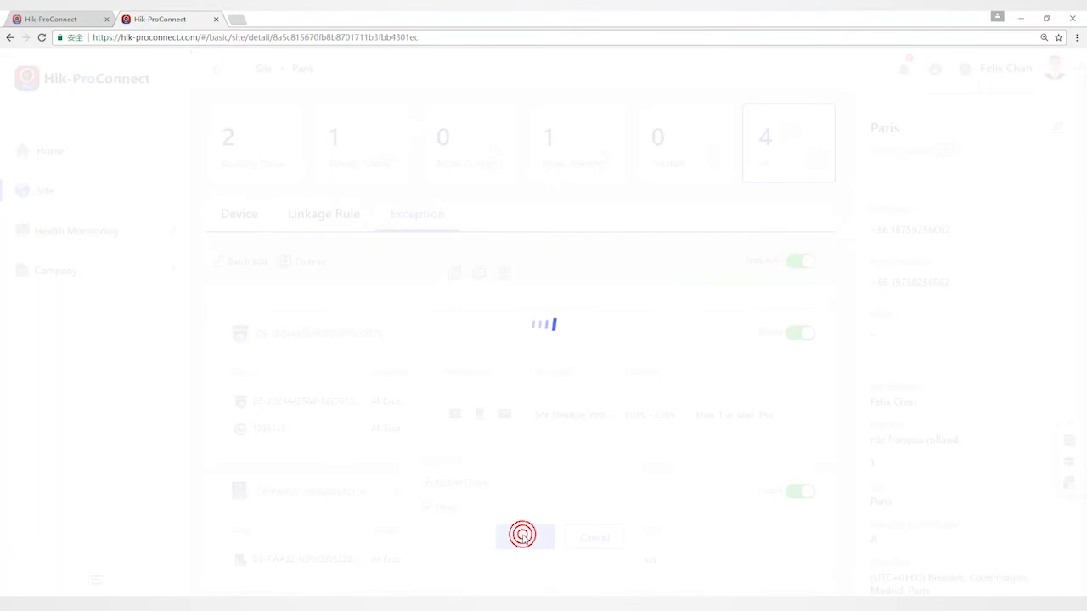
Step: Edit the DS-2DE4A425IW-DE's notification recipients, keeping both Site Manager and Installer Admin selected
{"action": "mouse_move", "coordinate": [606, 414]}
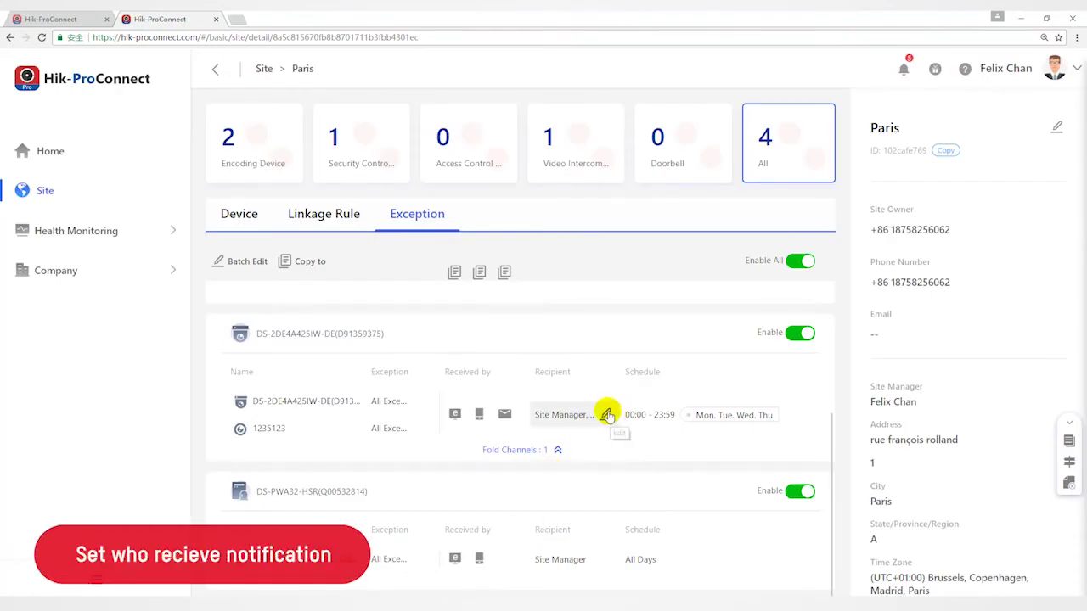
{"action": "left_click_drag", "start_coordinate": [571, 372], "coordinate": [532, 371]}
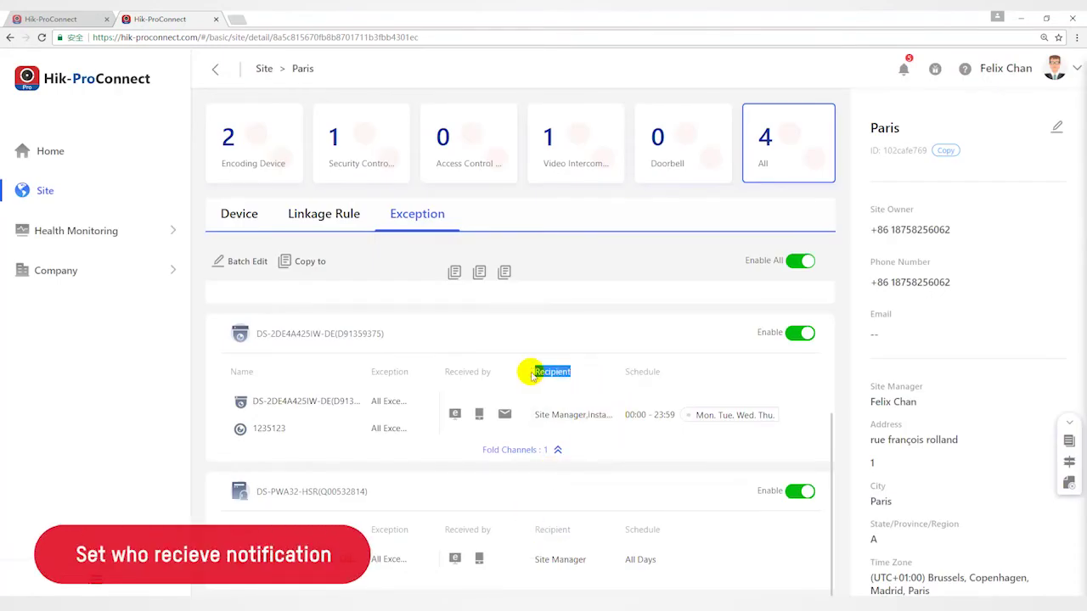
{"action": "left_click", "coordinate": [606, 416]}
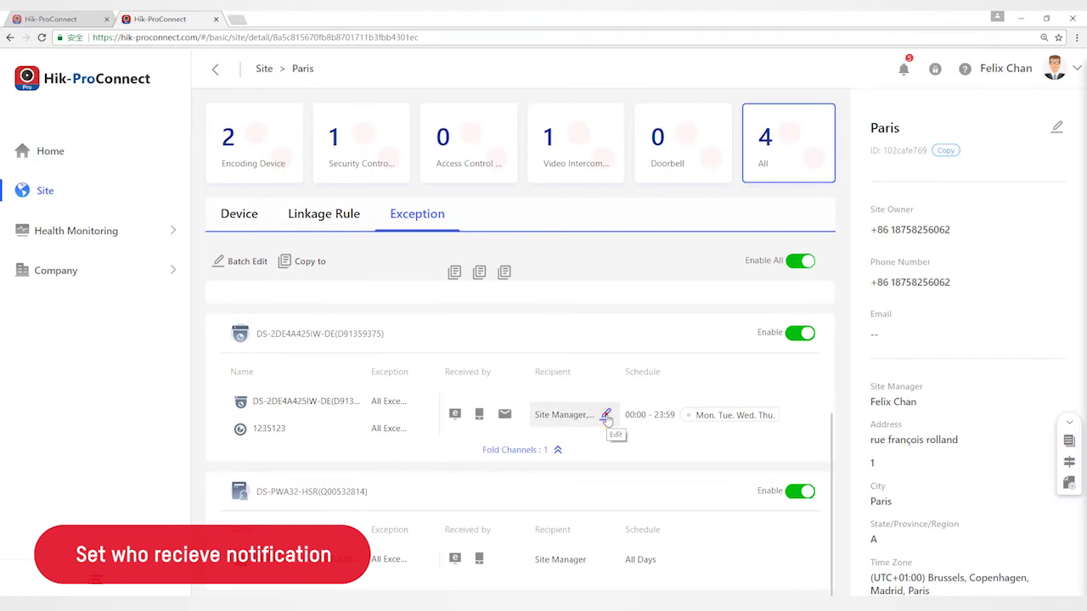
{"action": "left_click", "coordinate": [606, 415]}
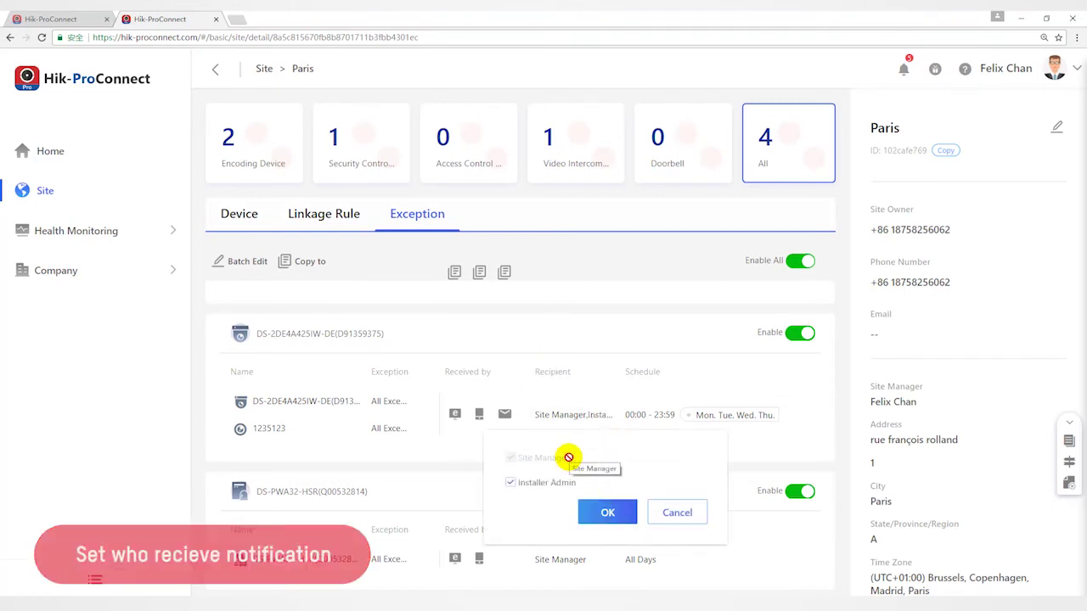
{"action": "left_click", "coordinate": [532, 487]}
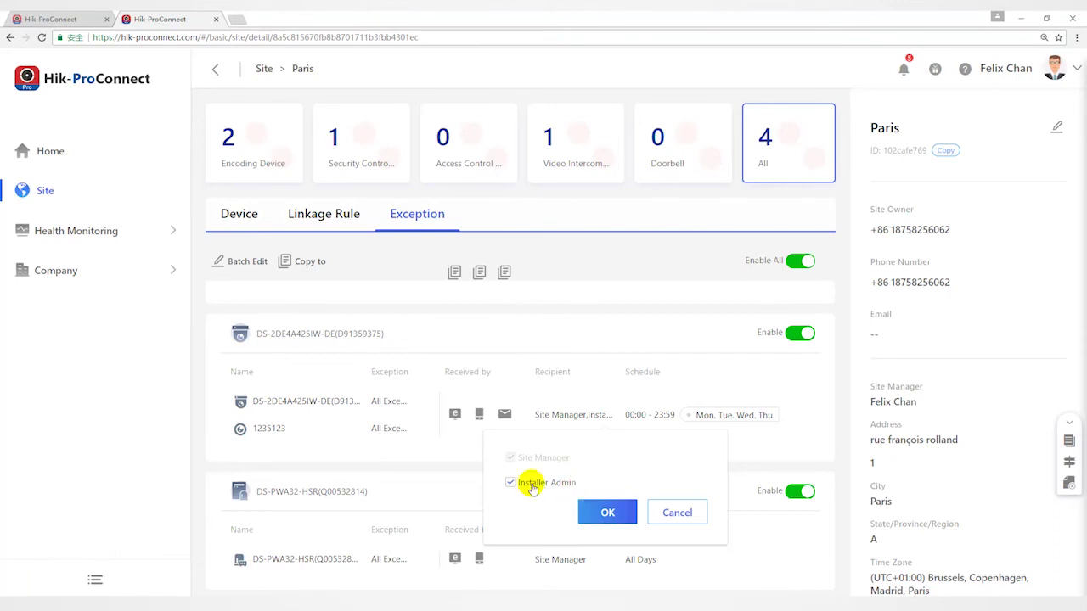
{"action": "left_click", "coordinate": [557, 457]}
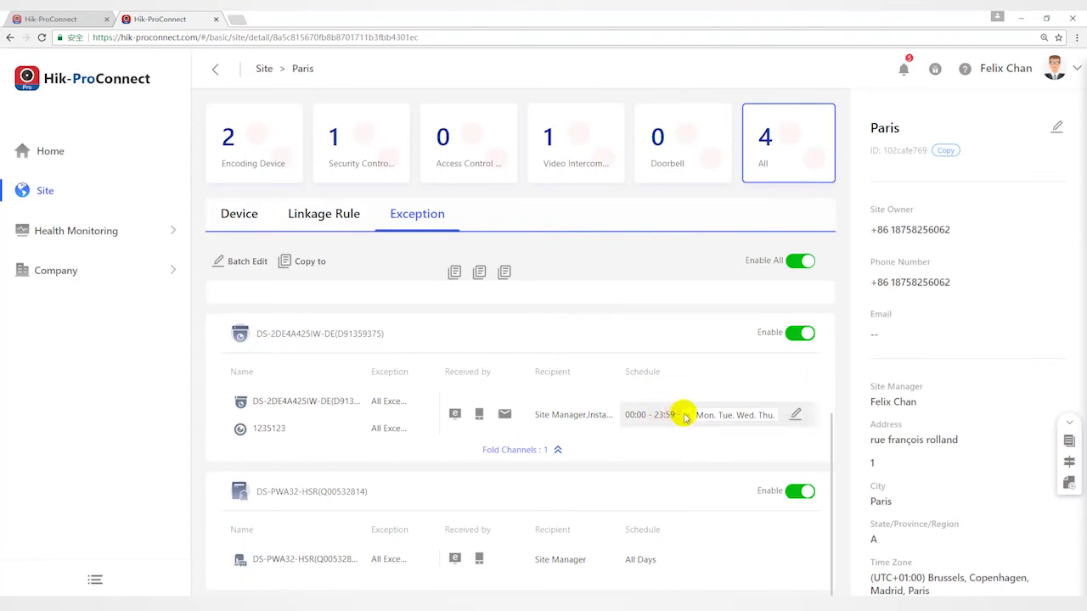
Step: Add Friday to the DS-2DE4A425IW-DE's custom notification schedule, set its end time to 17:59, and save
{"action": "left_click", "coordinate": [795, 416]}
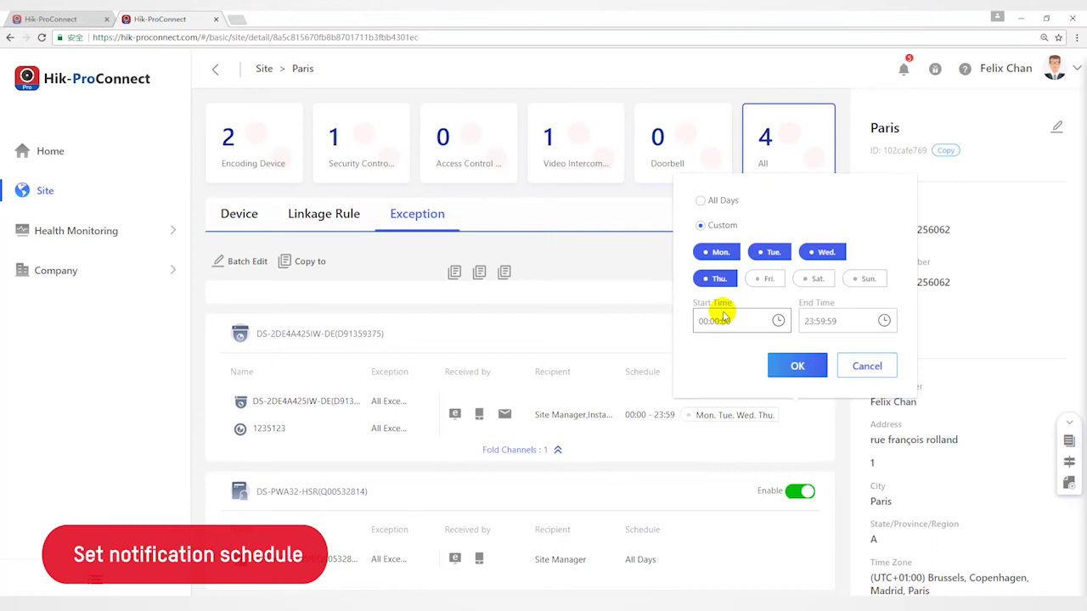
{"action": "left_click", "coordinate": [766, 280]}
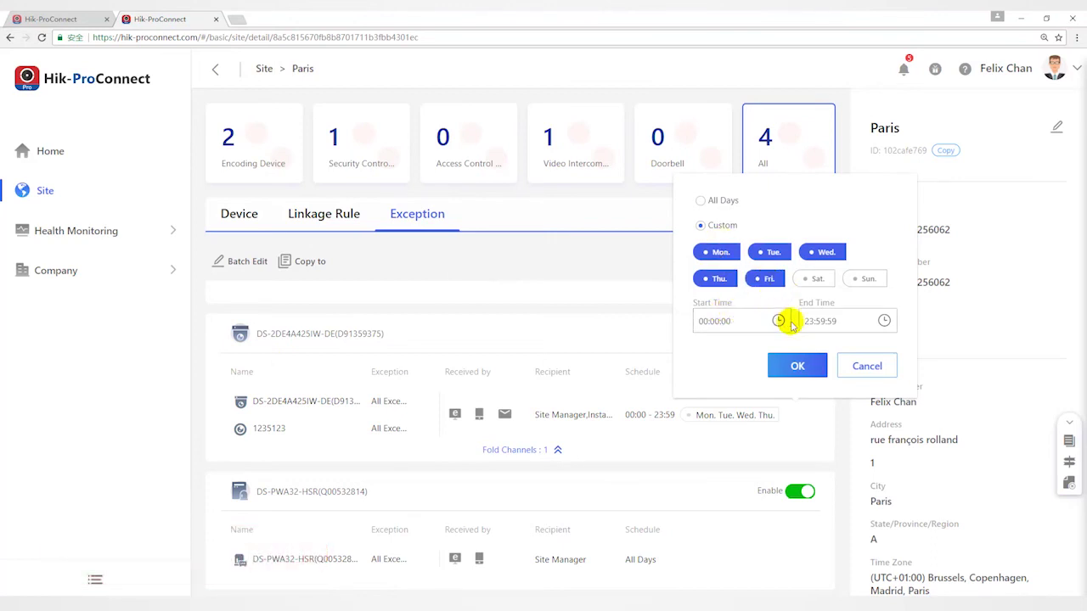
{"action": "left_click", "coordinate": [883, 320]}
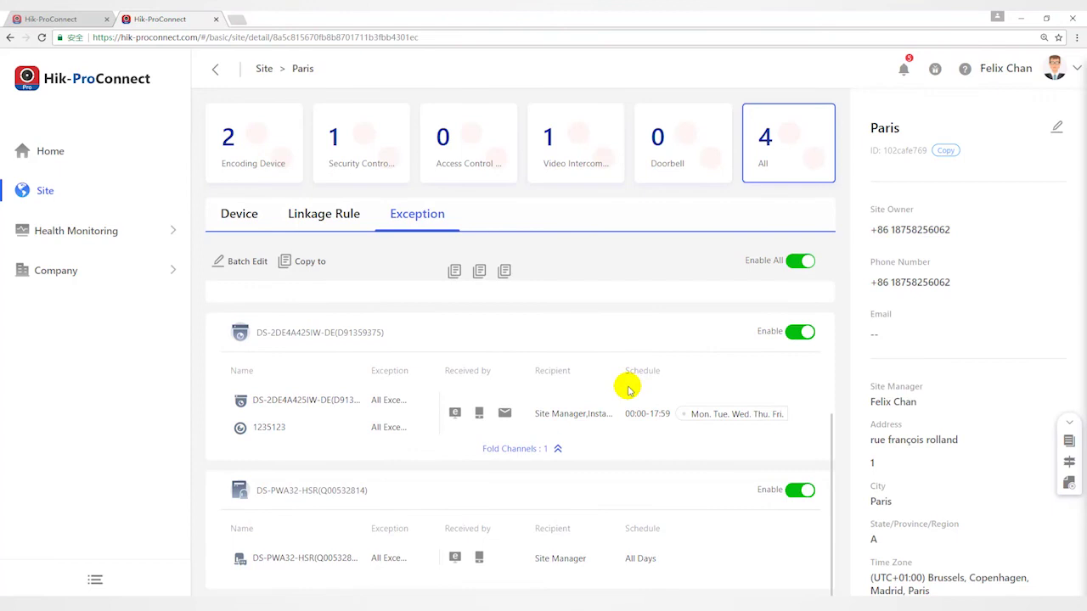
Step: Choose the DS-2DE4A425IW-DE device and its 1235123 channel as the source for copying exception settings, and close without copying
{"action": "left_click", "coordinate": [301, 261]}
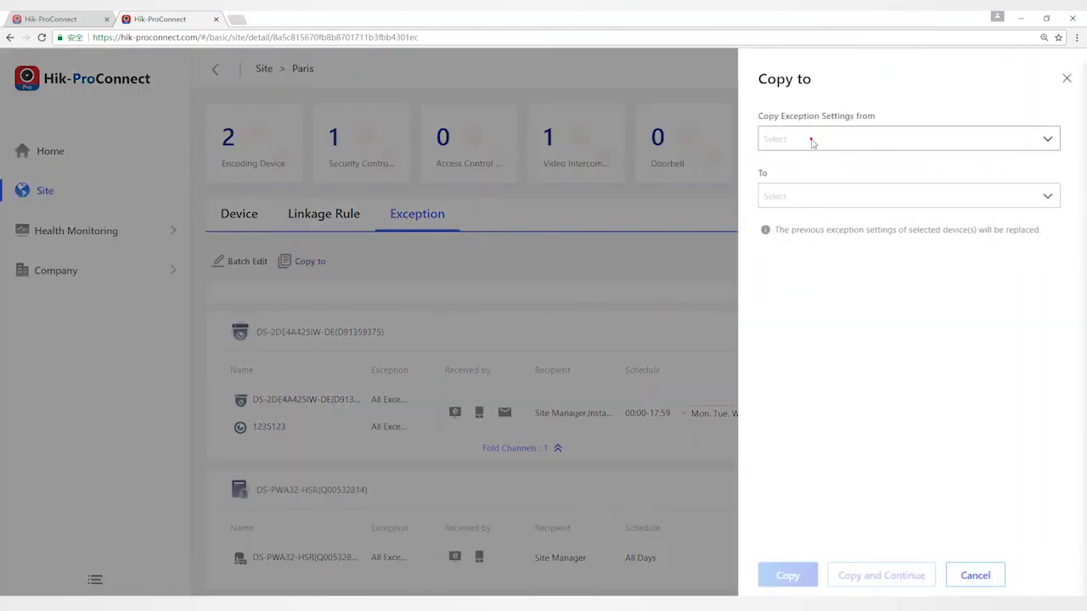
{"action": "left_click", "coordinate": [811, 138]}
{"action": "left_click", "coordinate": [798, 229]}
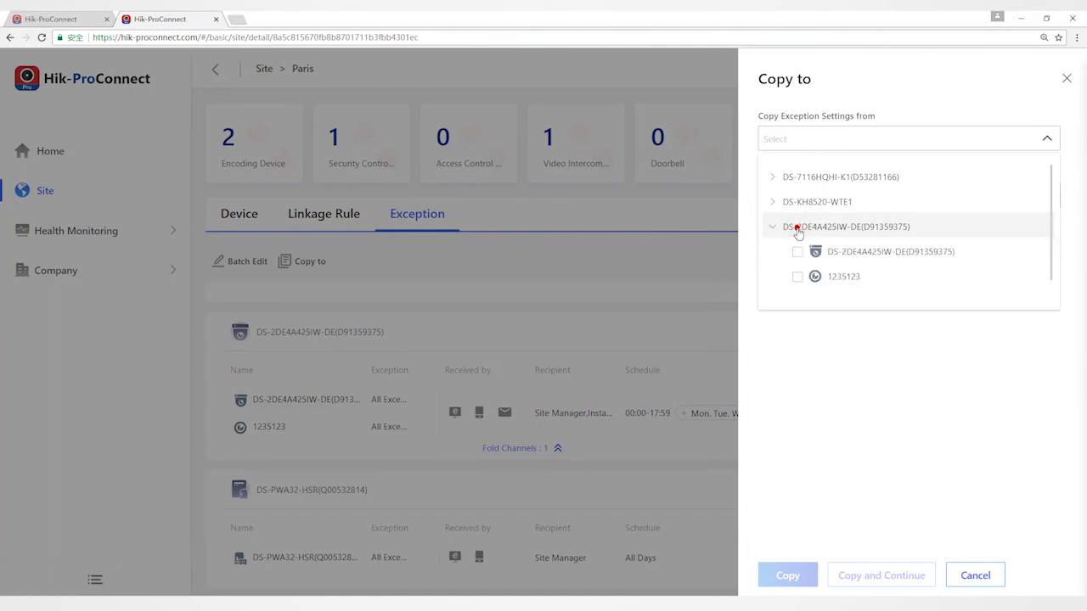
{"action": "left_click", "coordinate": [793, 252]}
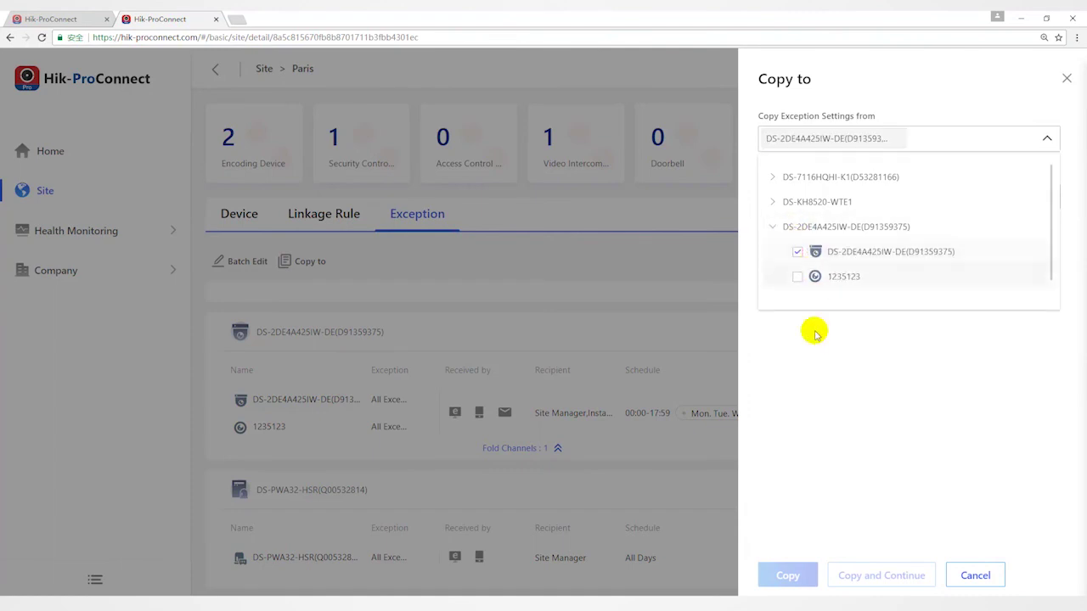
{"action": "left_click", "coordinate": [797, 281]}
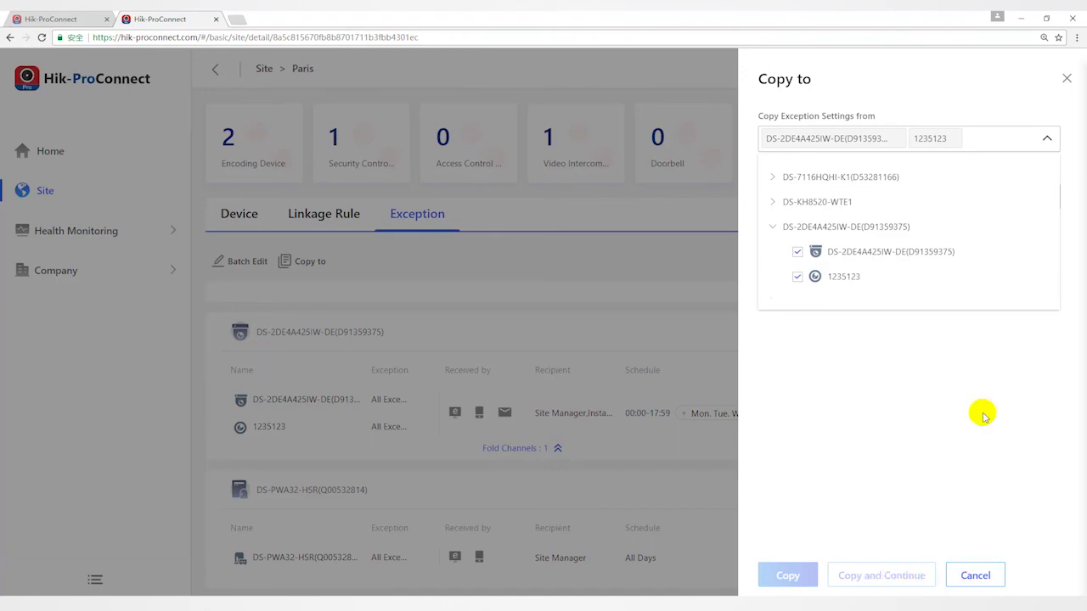
{"action": "left_click", "coordinate": [1066, 79]}
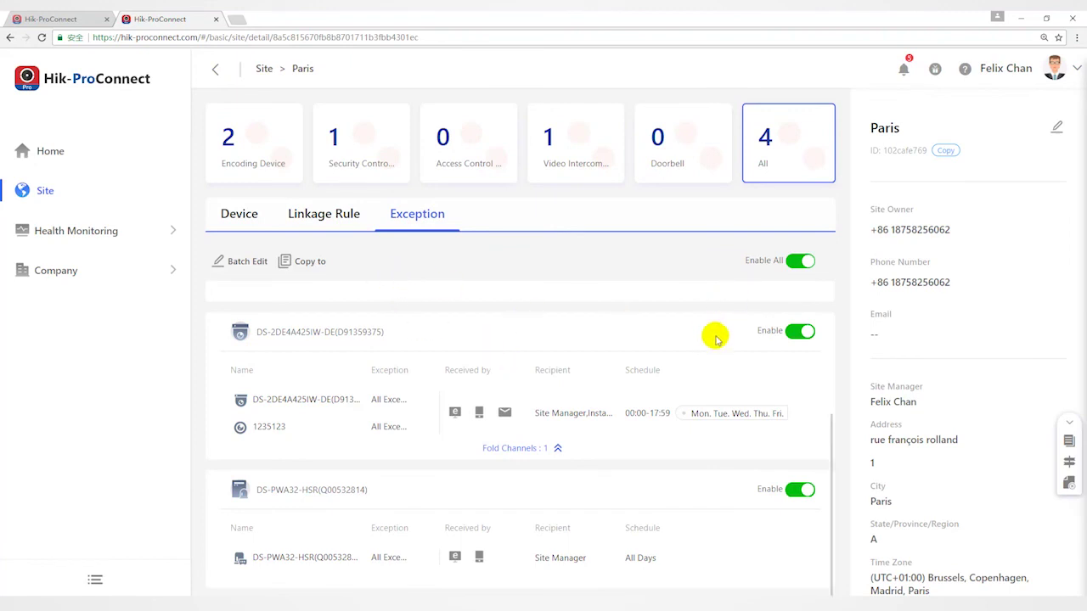
Step: Disable the DS-2DE4A425IW-DE's exception rule and enable it again
{"action": "left_click", "coordinate": [798, 332]}
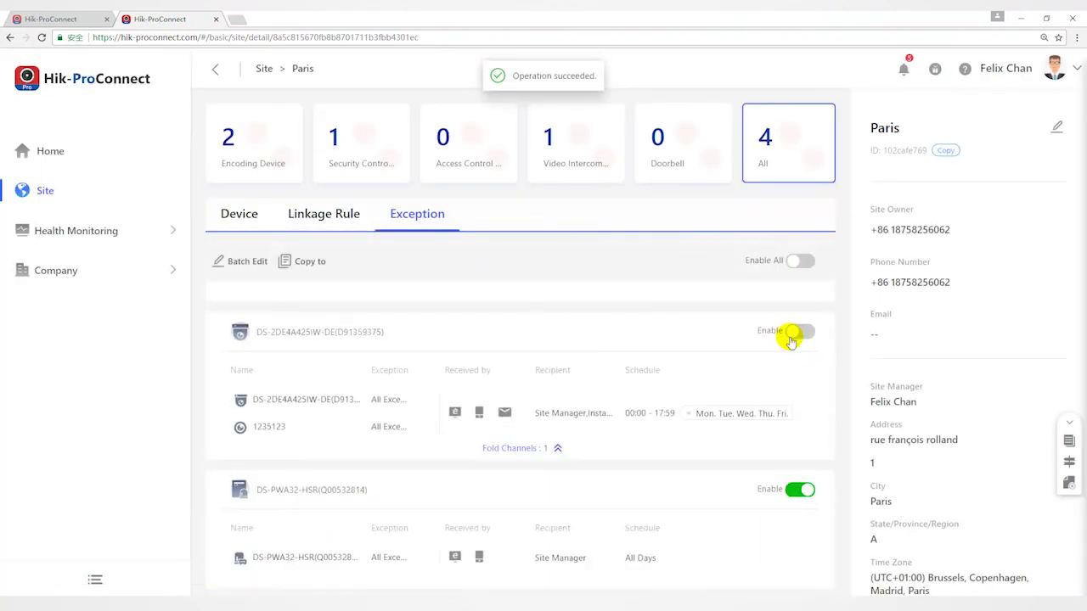
{"action": "left_click", "coordinate": [800, 333]}
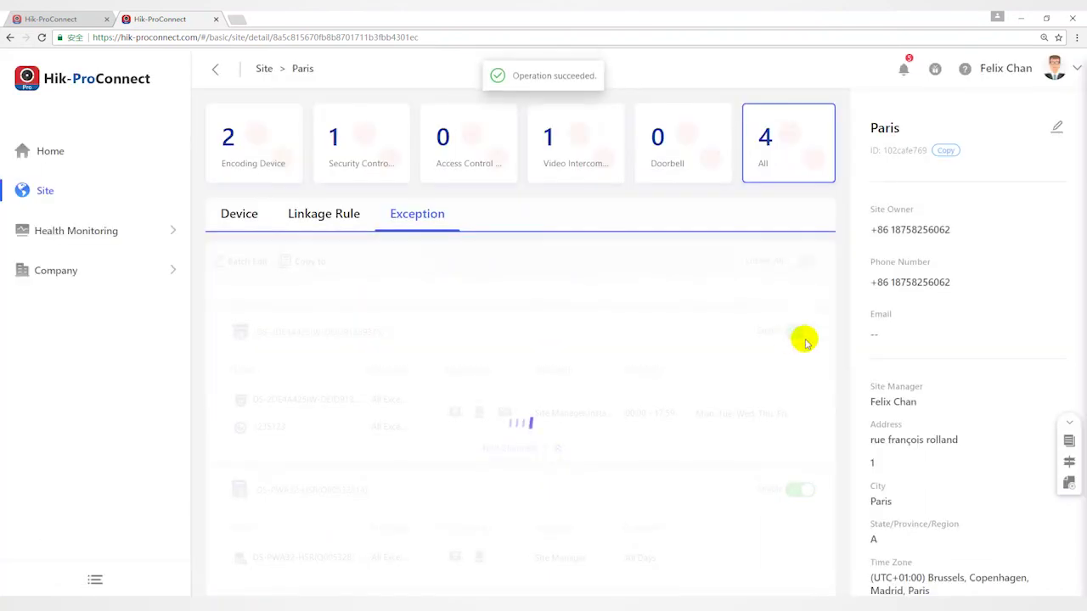